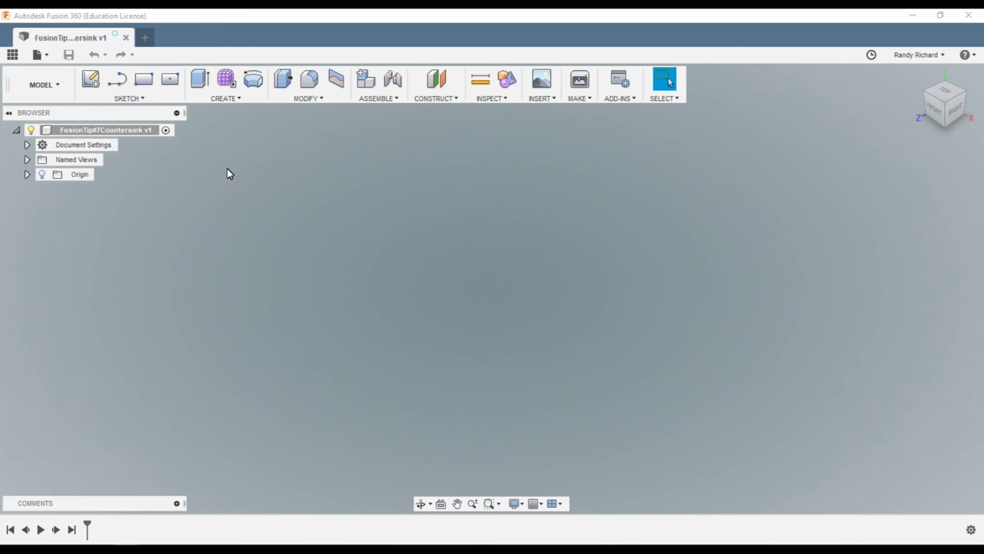
# Sketch a centre rectangle at the origin on the horizontal ground plane.
pyautogui.press('s')
pyautogui.click(327, 197)
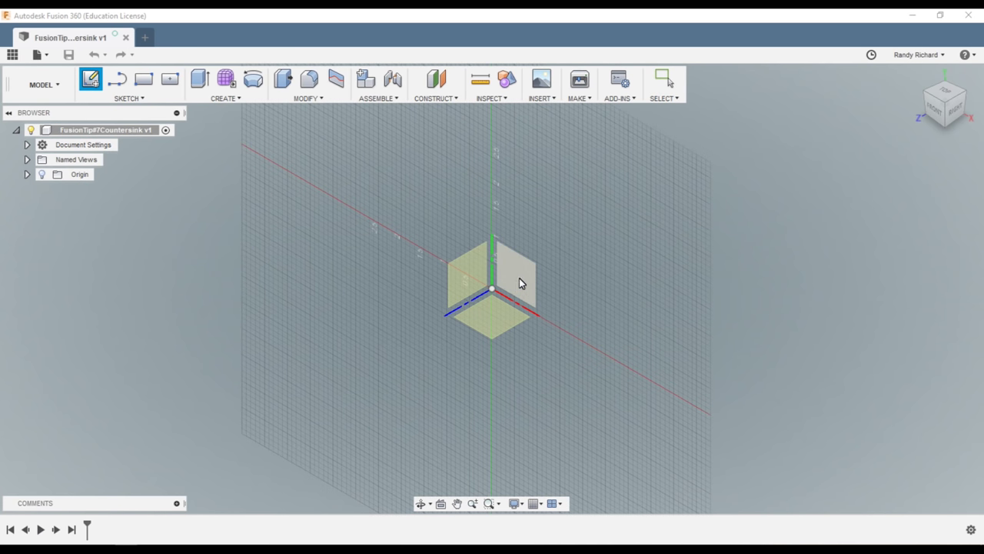
pyautogui.click(493, 325)
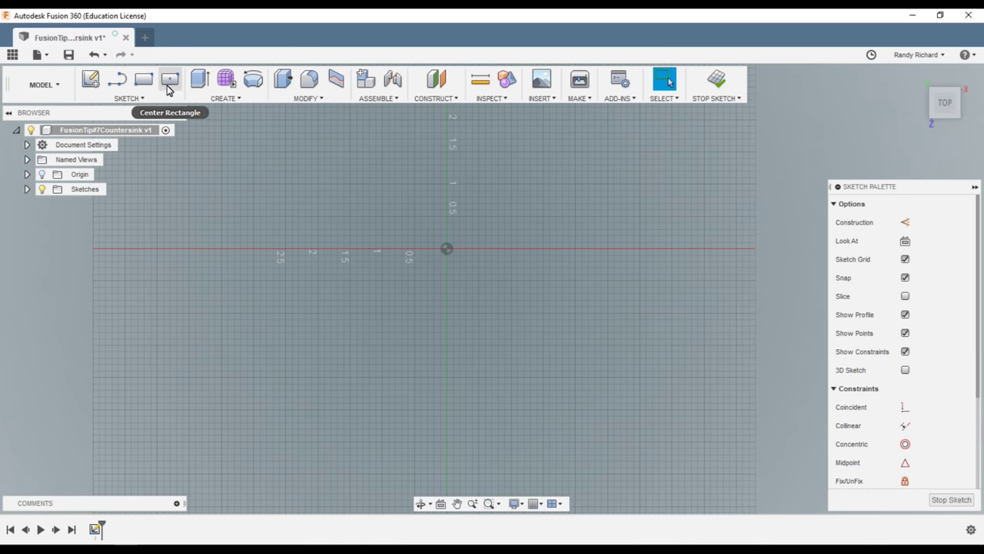
pyautogui.click(170, 79)
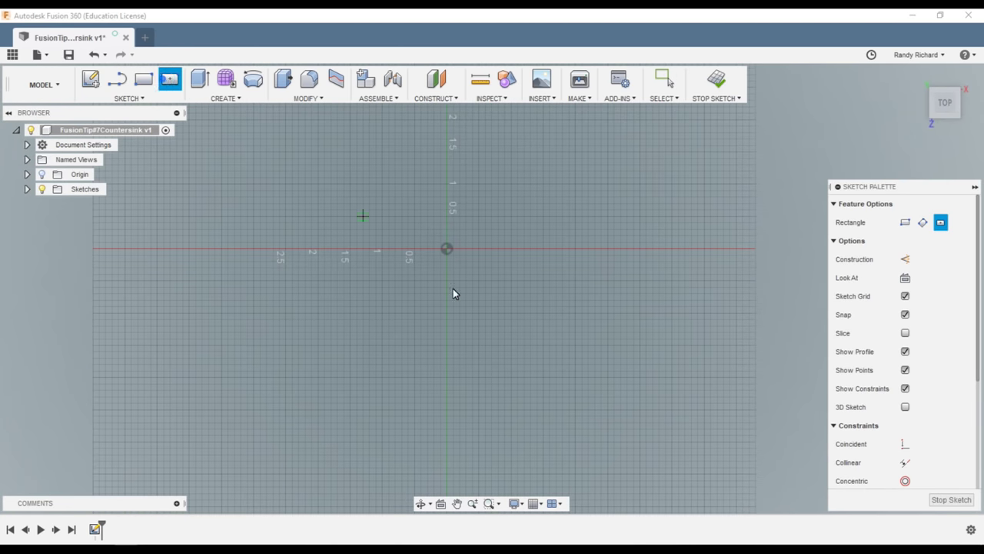
pyautogui.click(443, 249)
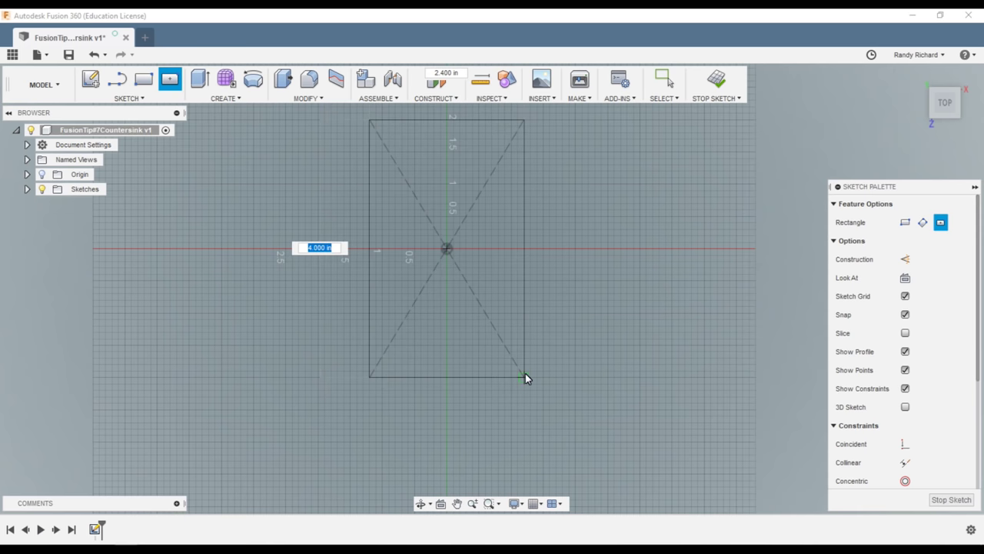
pyautogui.click(510, 449)
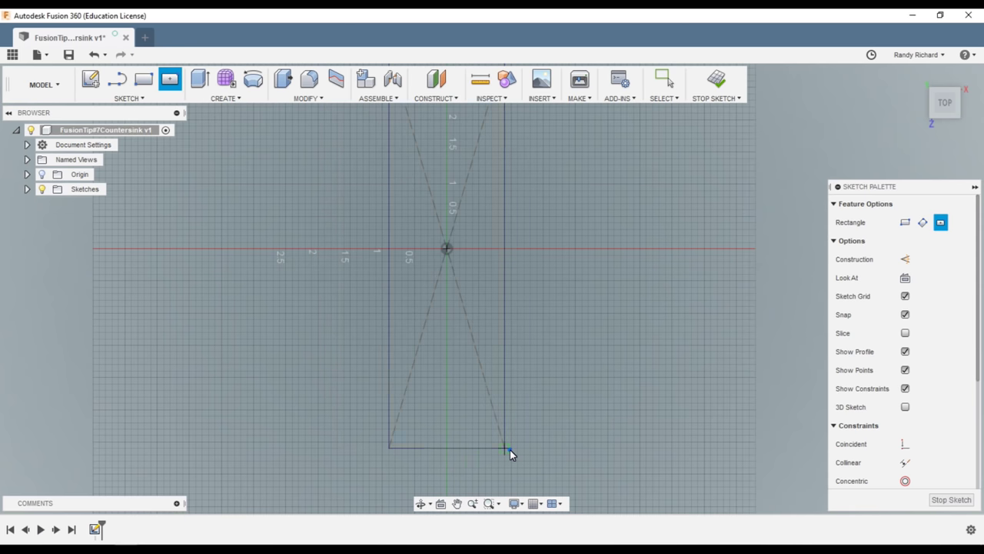
pyautogui.click(715, 77)
# Extrude the rectangle 1.20 in into a solid block.
pyautogui.click(284, 78)
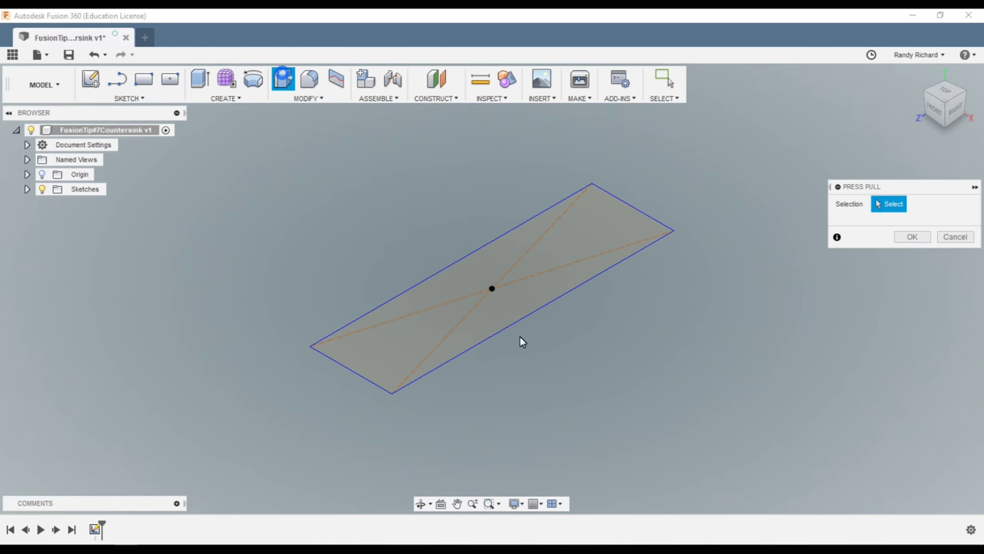
pyautogui.click(501, 306)
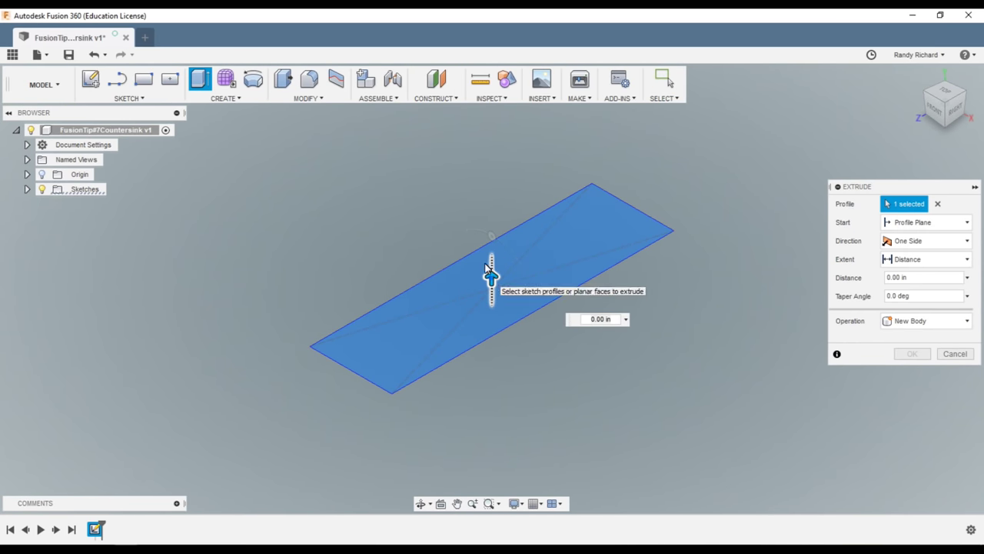
pyautogui.moveTo(492, 277); pyautogui.dragTo(470, 220)
pyautogui.click(912, 354)
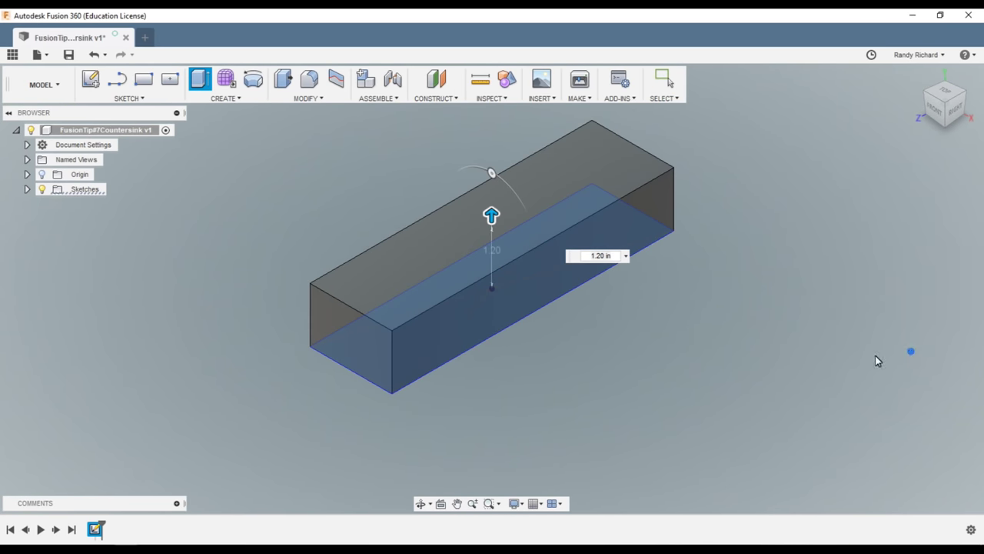
# Draw a 0.375 in circle on the block's top face, just below its centre.
pyautogui.press('s')
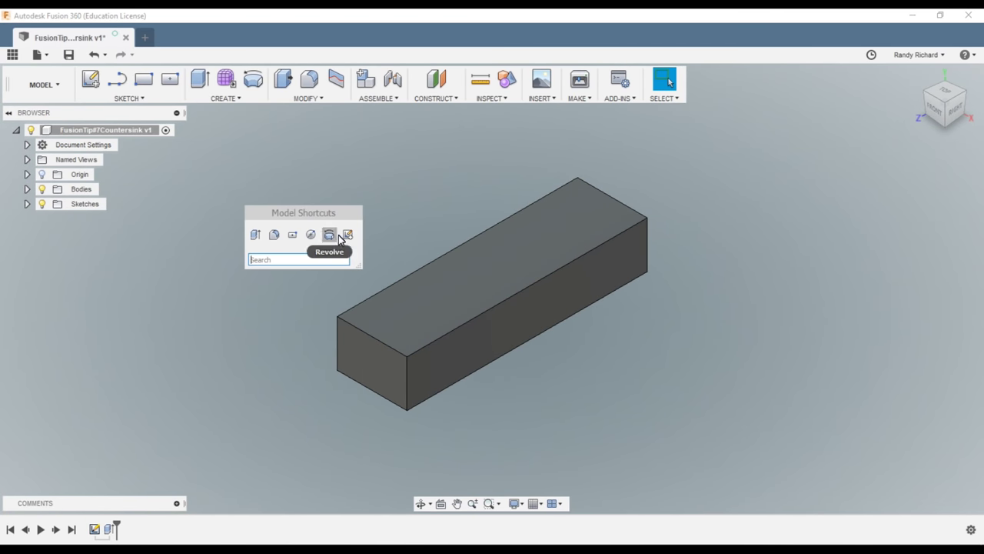
pyautogui.click(343, 233)
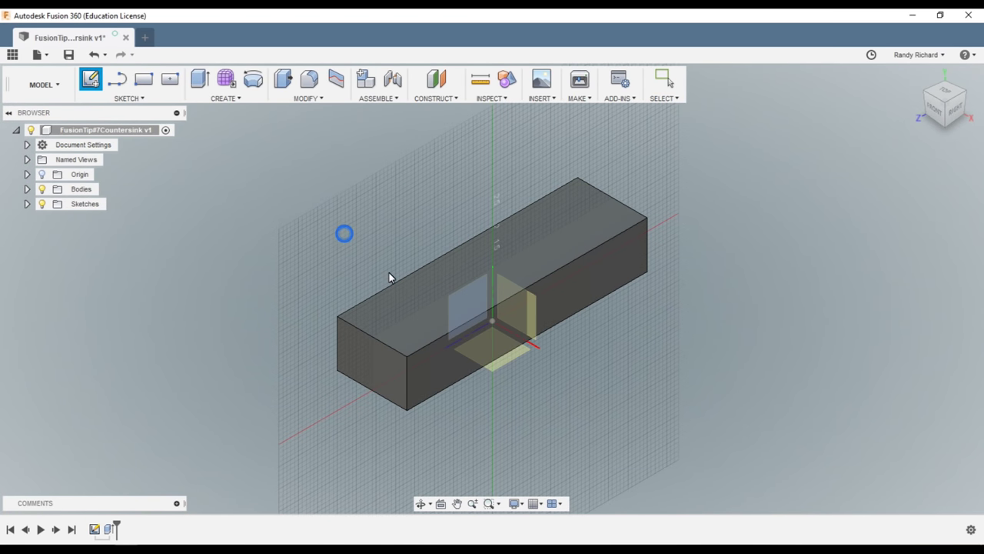
pyautogui.click(426, 302)
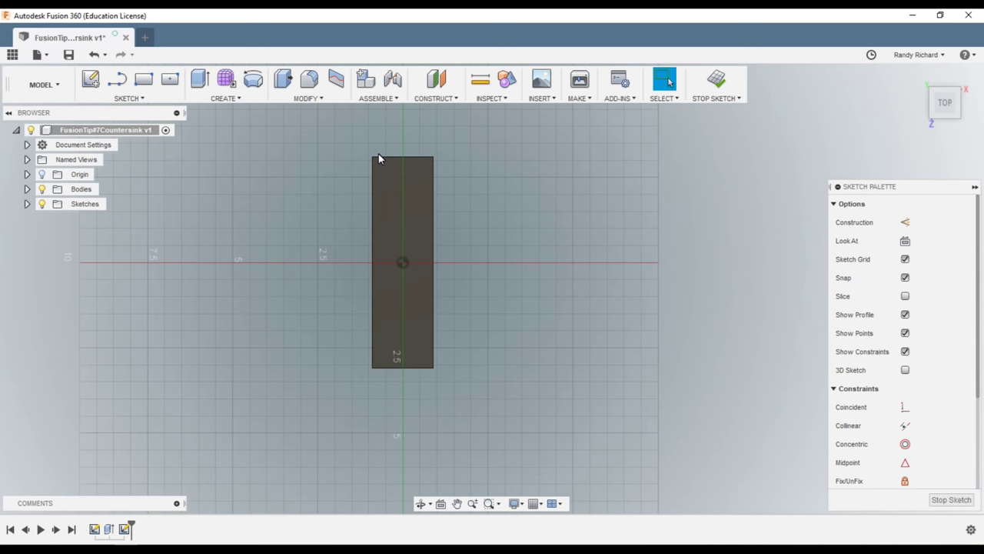
pyautogui.press('c')
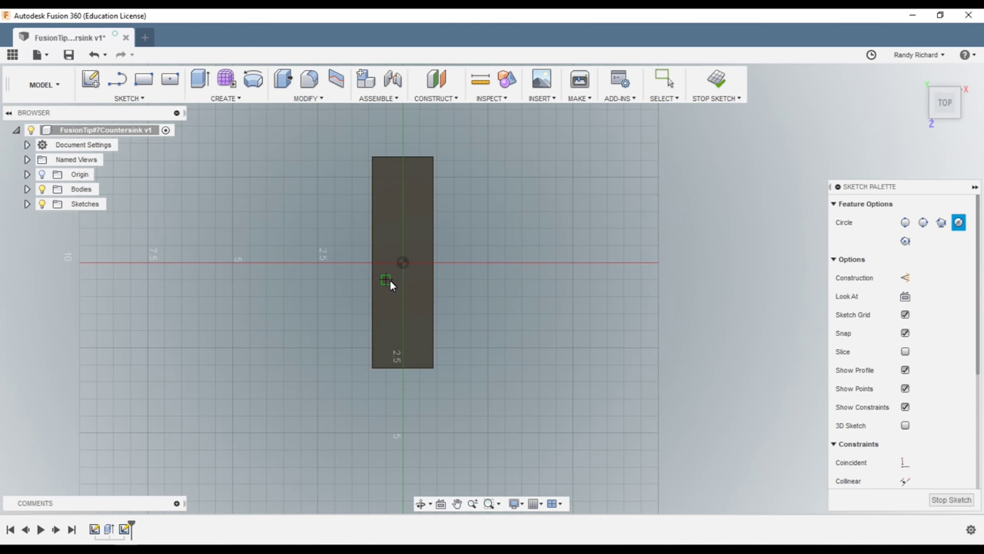
pyautogui.click(403, 330)
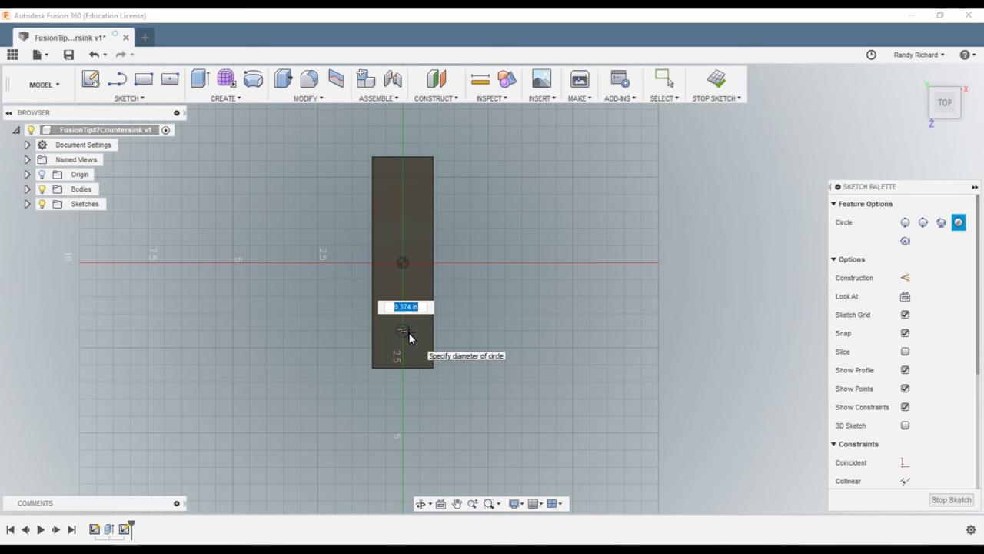
pyautogui.write('.375')
pyautogui.press('Tab')
pyautogui.press('Return')
pyautogui.press('Escape')
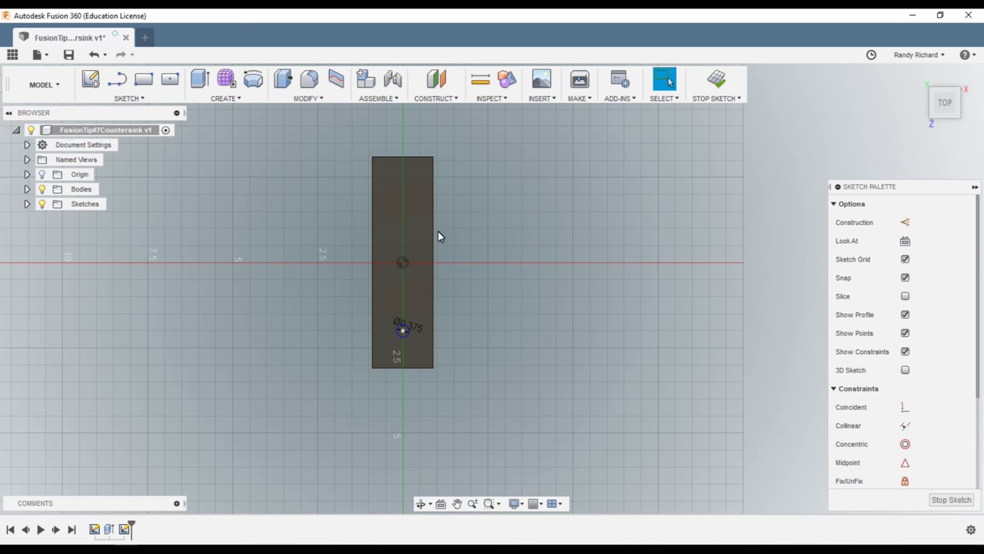
pyautogui.press('h')
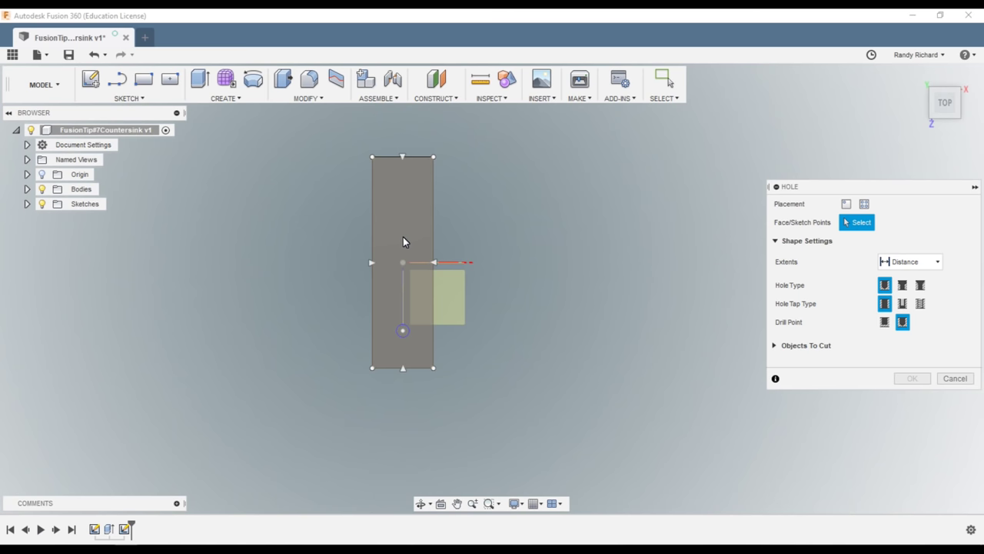
# Place a countersunk hole with a 0.375 in countersink diameter at the top face's centre.
pyautogui.click(402, 221)
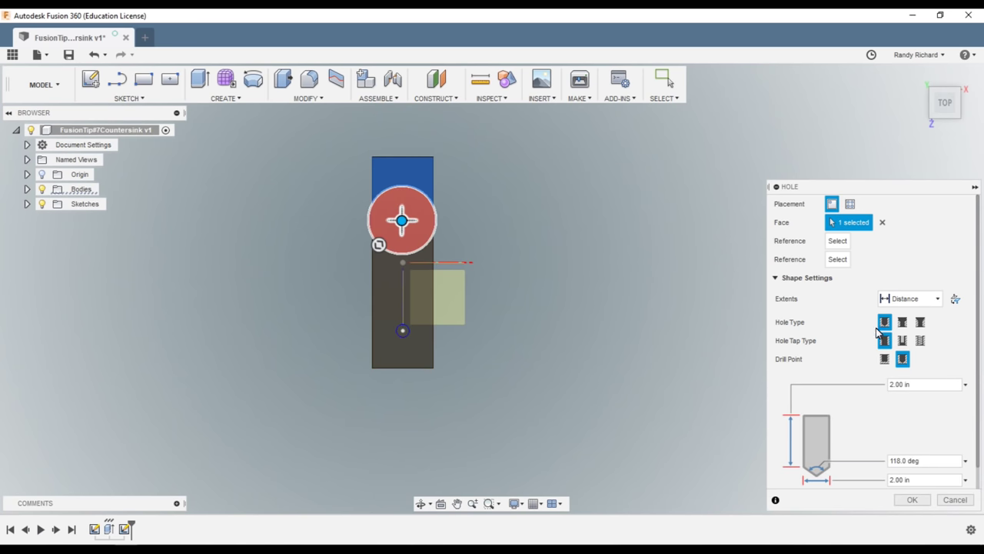
pyautogui.click(921, 323)
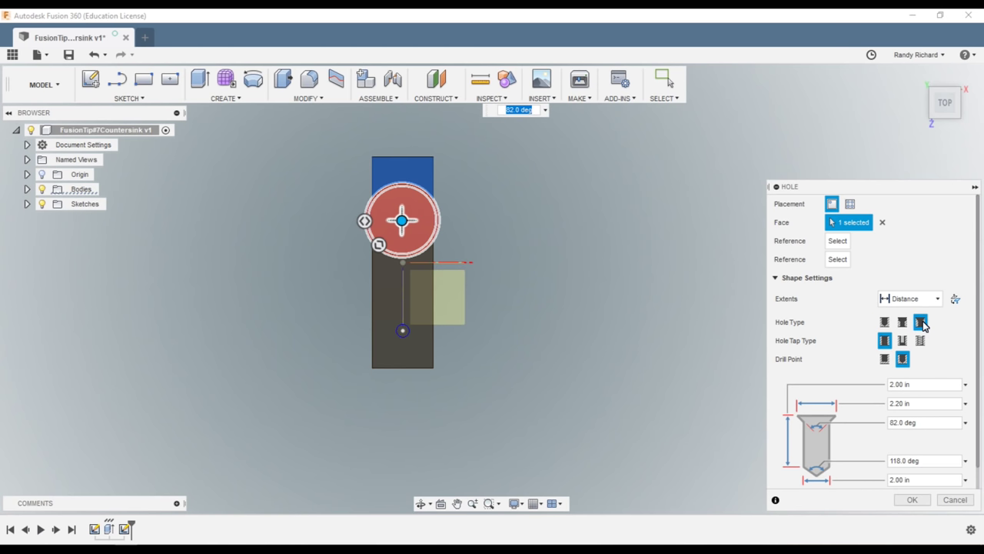
pyautogui.scroll(-1, 944, 371)
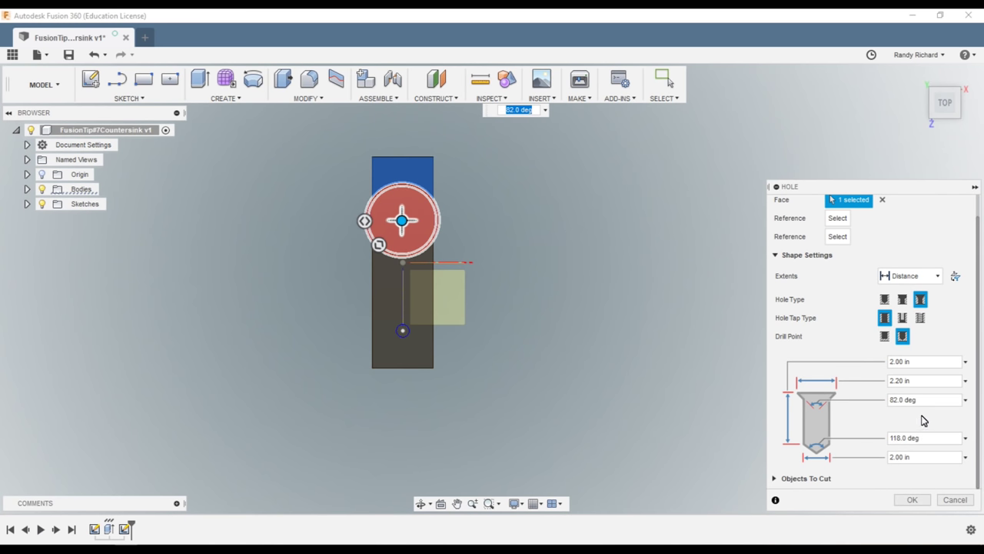
pyautogui.click(915, 381)
pyautogui.press('BackSpace')
pyautogui.write('.375')
pyautogui.press('Return')
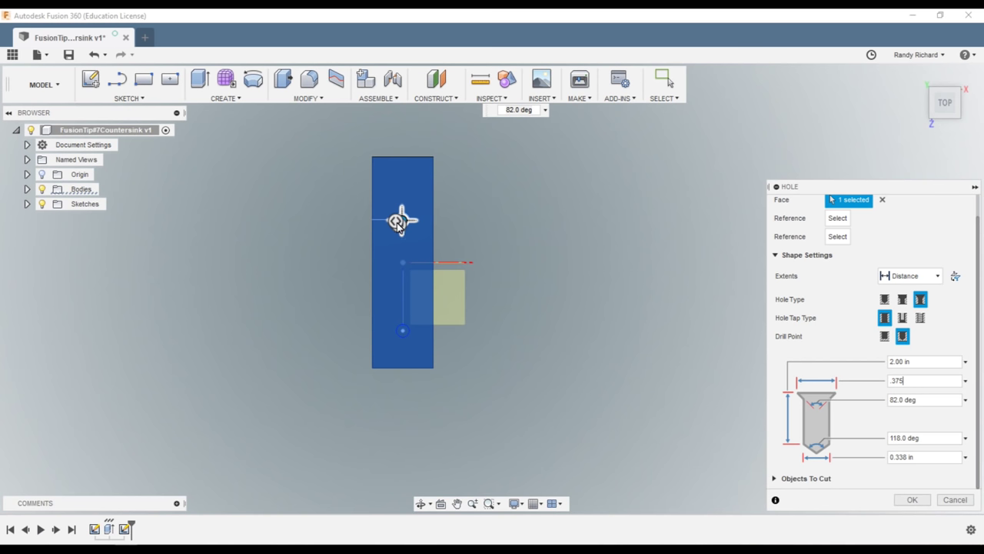
pyautogui.moveTo(399, 223); pyautogui.dragTo(400, 264)
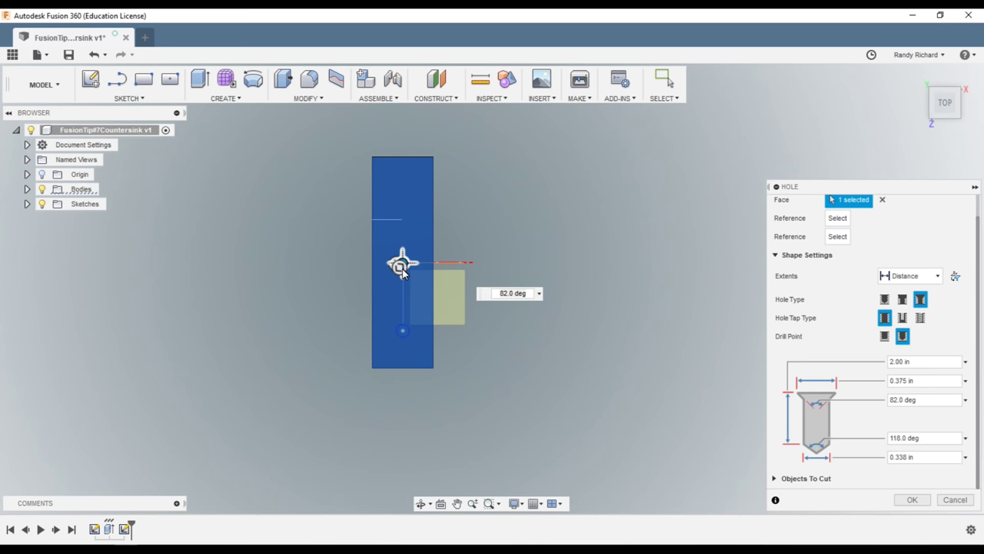
pyautogui.click(913, 500)
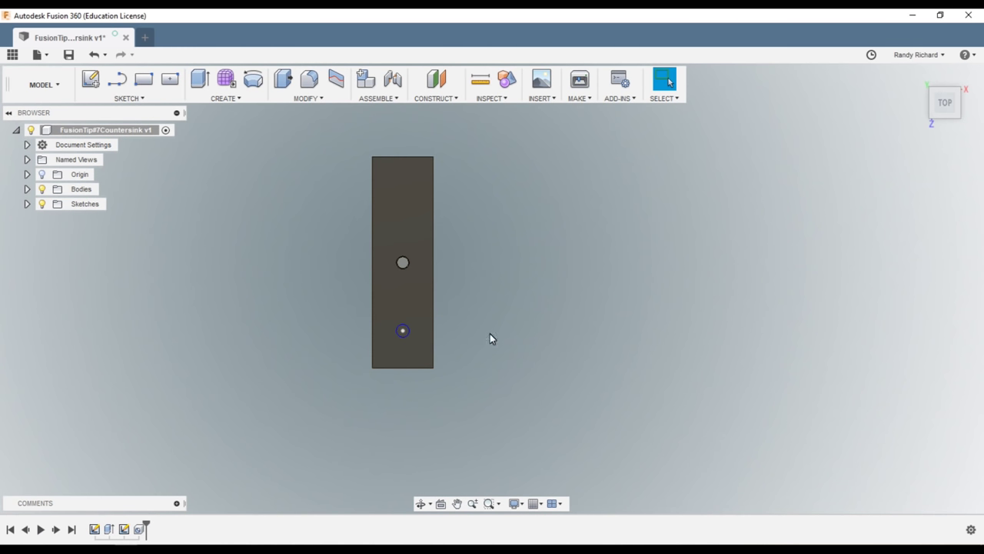
# Add a sketch point above the block centre on the top face.
pyautogui.click(129, 98)
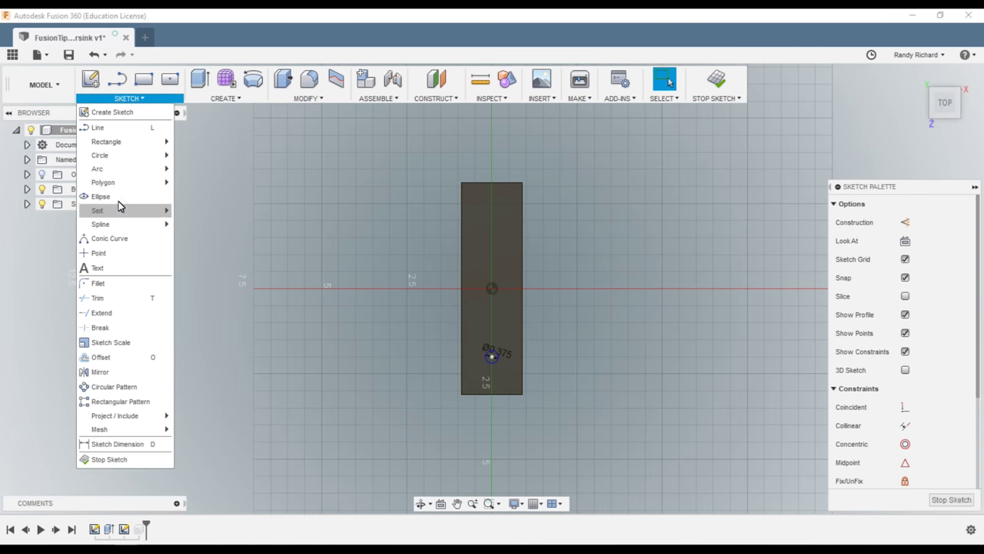
pyautogui.click(132, 253)
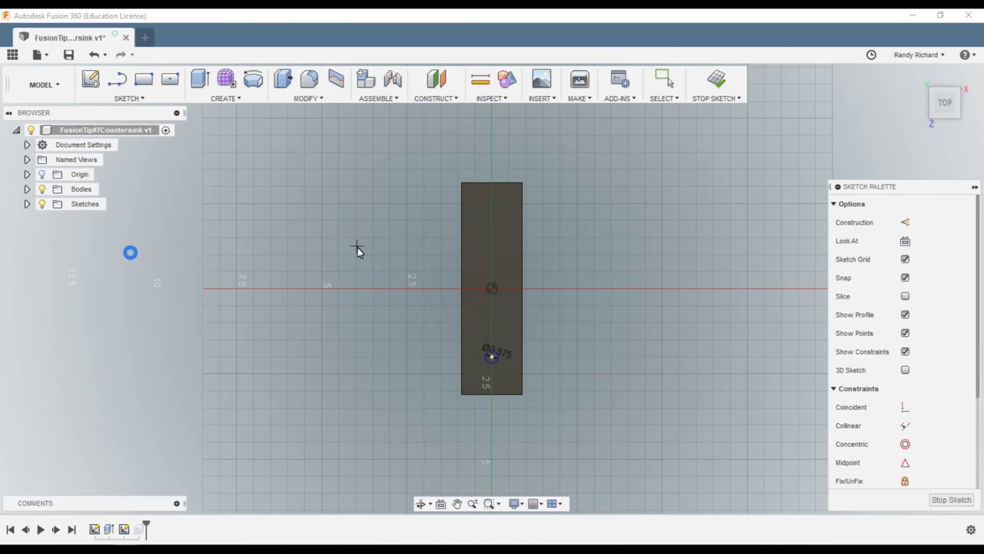
pyautogui.click(492, 242)
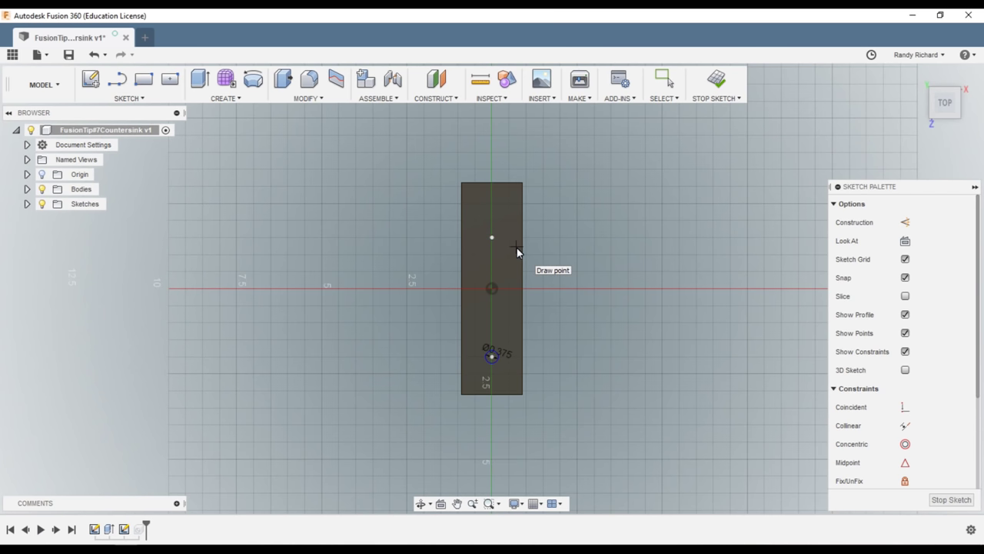
pyautogui.press('Escape')
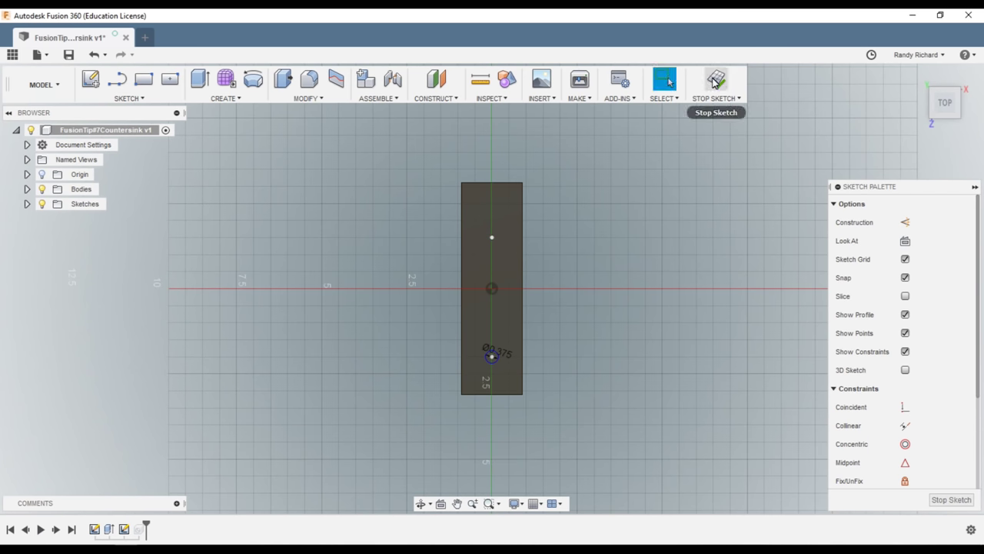
# Finish the sketch and orbit to a tilted 3D view of the block.
pyautogui.click(714, 82)
pyautogui.scroll(3, 361, 123)
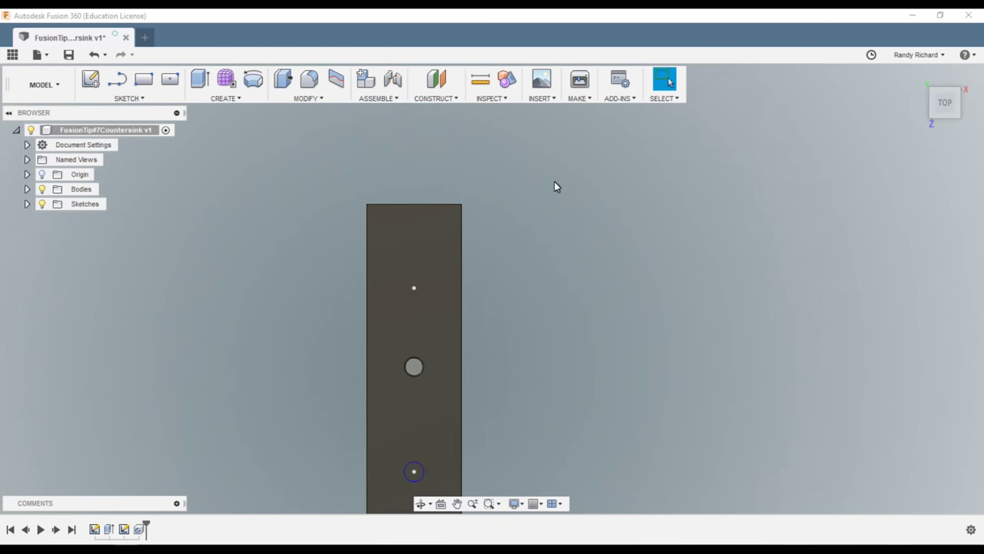
pyautogui.scroll(-2, 590, 165)
pyautogui.moveTo(885, 107)
pyautogui.keyDown('shift'); pyautogui.mouseDown(button='middle')
pyautogui.moveTo(896, 88)
pyautogui.moveTo(872, 83)
pyautogui.moveTo(881, 88)
pyautogui.mouseUp(button='middle'); pyautogui.keyUp('shift')
pyautogui.scroll(2, 531, 304)
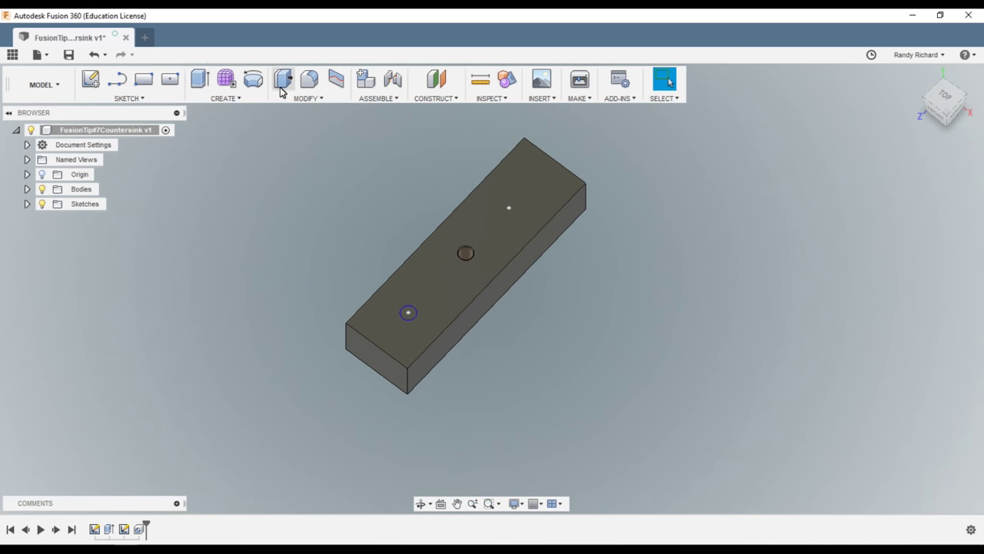
# Extrude the hole circle as a To Object cut ending at the block's bottom face.
pyautogui.click(199, 80)
pyautogui.click(408, 314)
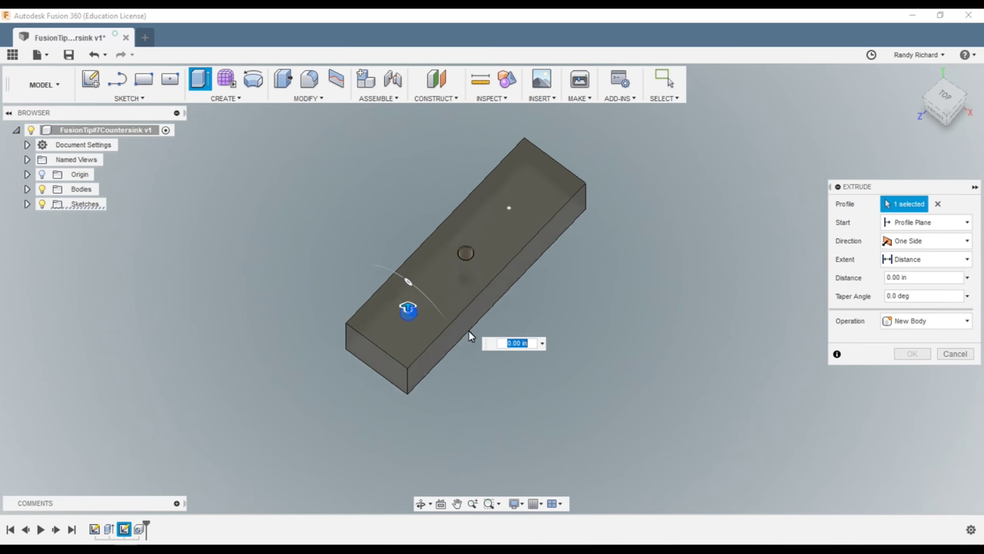
pyautogui.moveTo(953, 103); pyautogui.dragTo(890, 102)
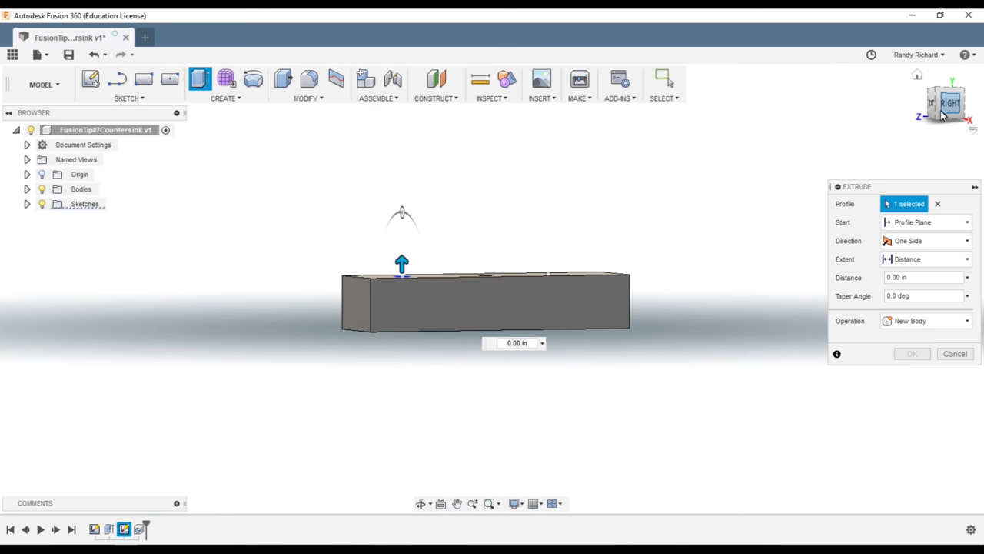
pyautogui.click(944, 114)
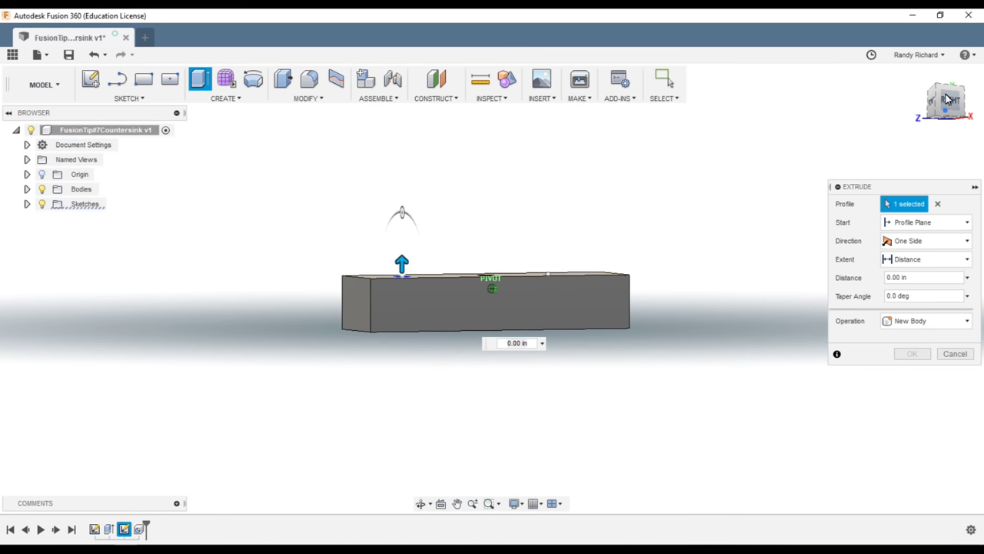
pyautogui.click(942, 261)
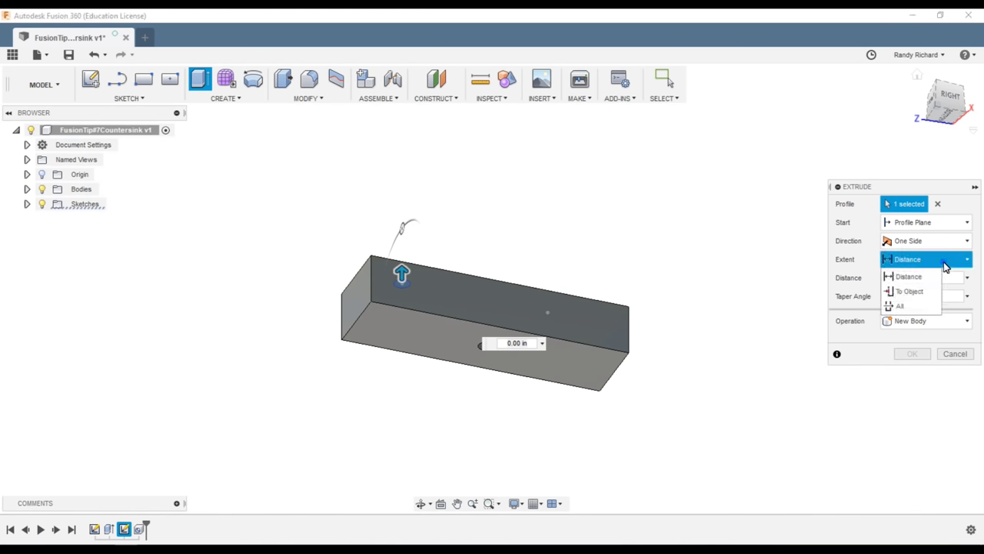
pyautogui.click(921, 289)
pyautogui.click(420, 352)
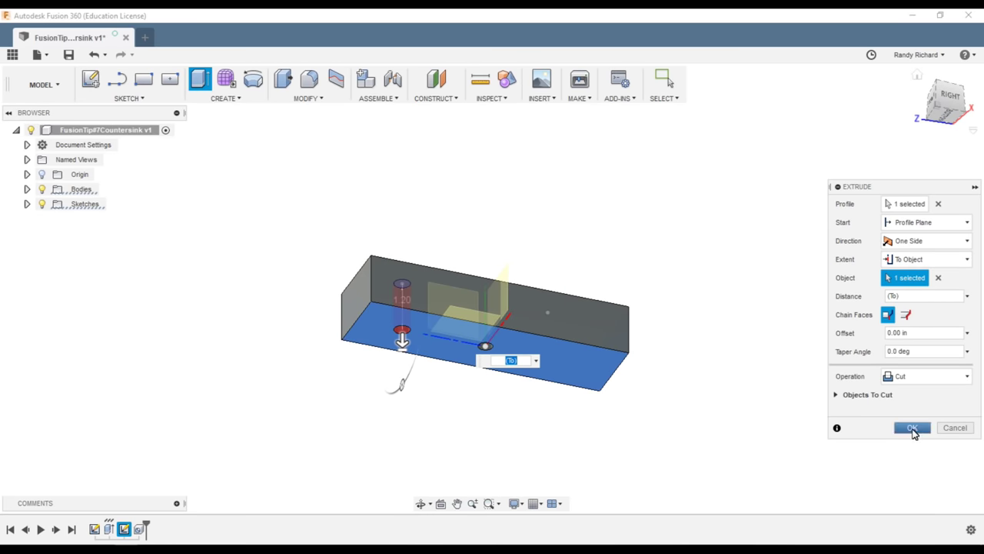
# Cut the circle through the block and orbit to look down on its top.
pyautogui.click(912, 429)
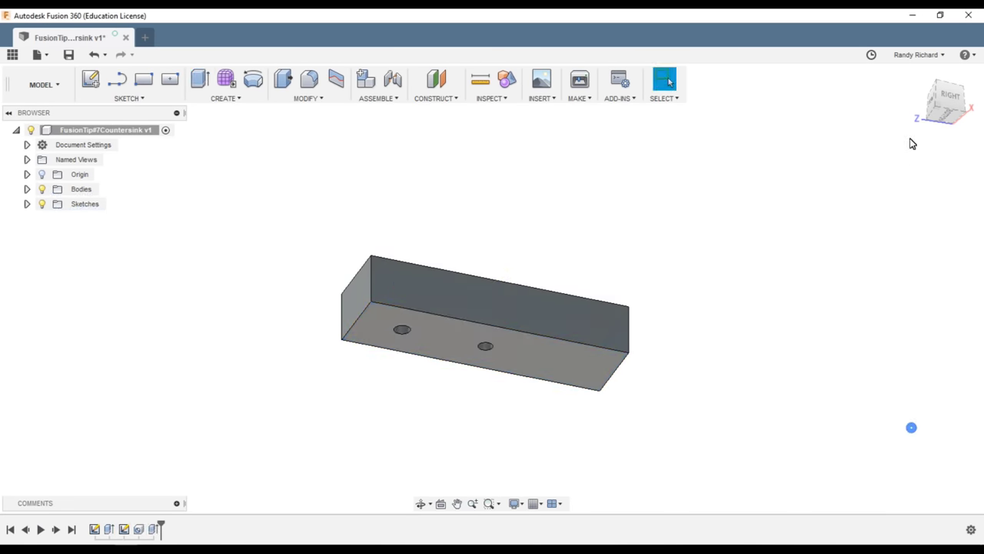
pyautogui.click(941, 111)
pyautogui.keyDown('shift'); pyautogui.moveTo(980, 161); pyautogui.dragTo(474, 271, button='middle'); pyautogui.keyUp('shift')
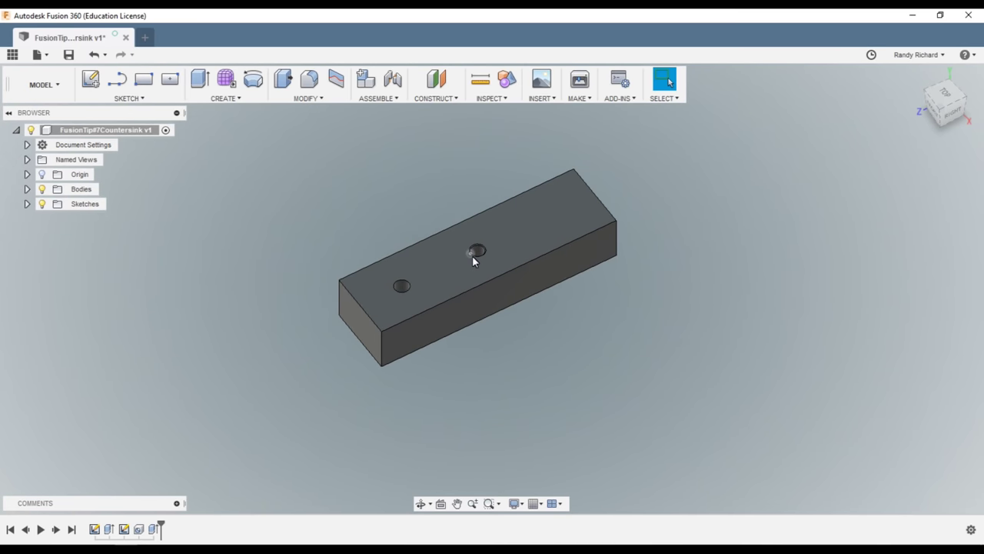
# Show Sketch2's hole points in the browser while keeping Sketch1 hidden.
pyautogui.click(26, 206)
pyautogui.click(53, 219)
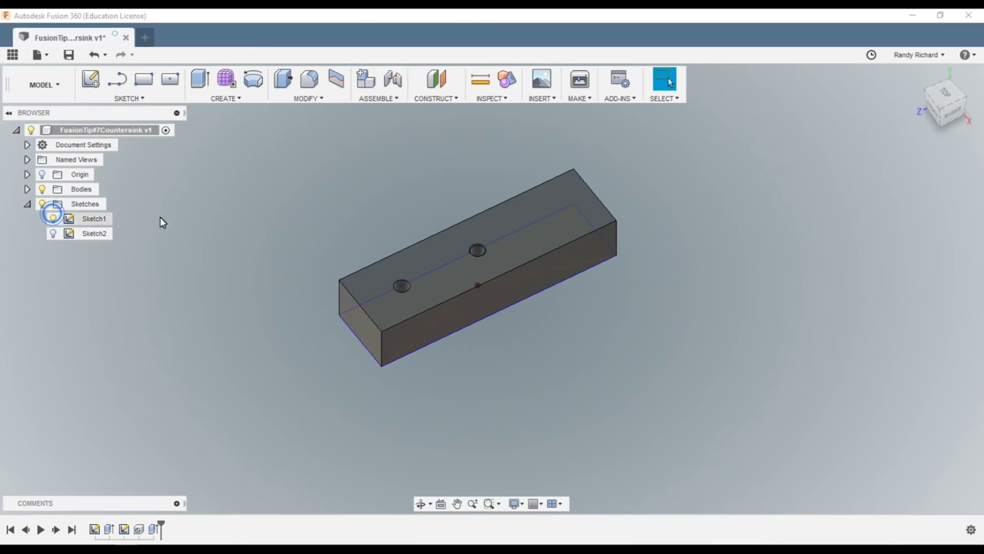
pyautogui.click(60, 222)
pyautogui.click(52, 219)
pyautogui.click(52, 233)
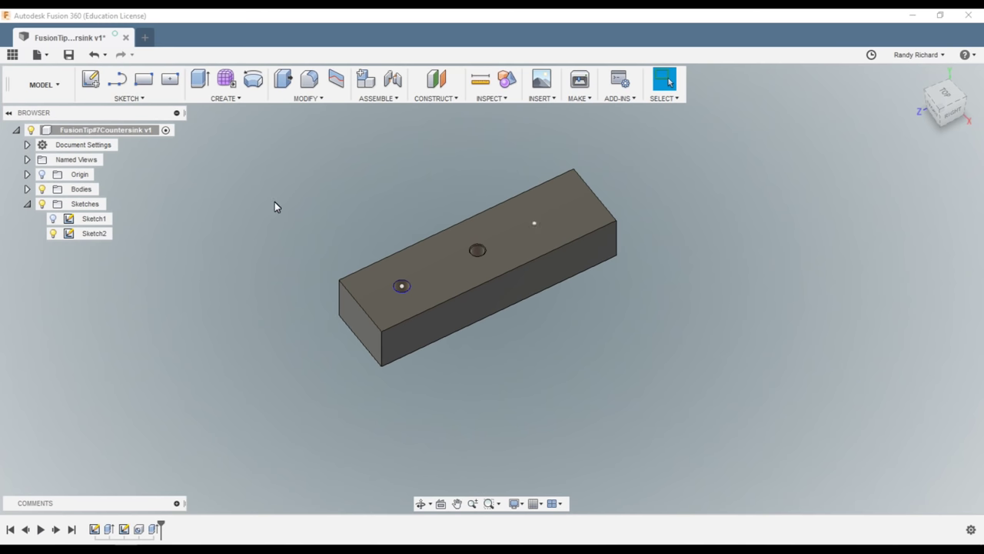
pyautogui.press('h')
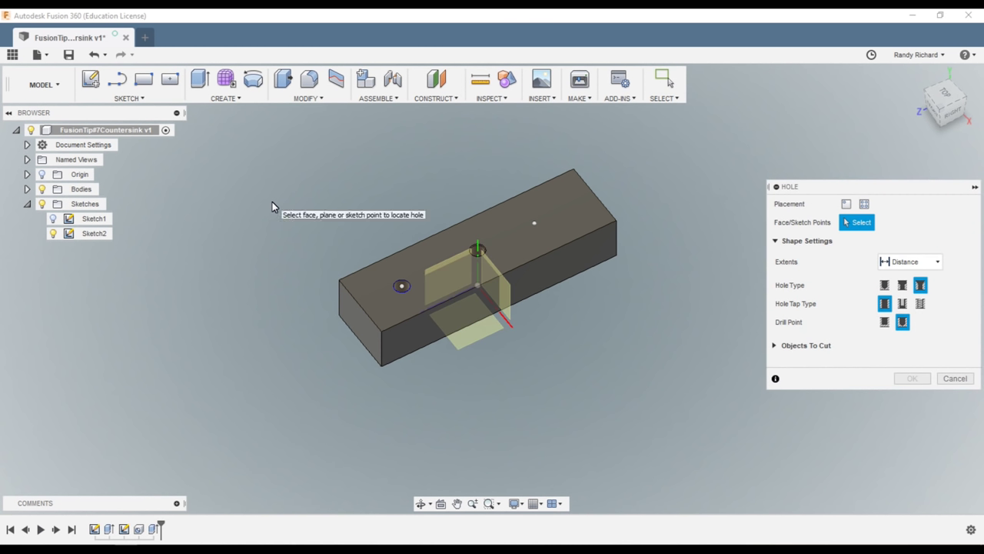
# Add a 0.375 in countersunk hole at Sketch2's point near the block's far end.
pyautogui.click(534, 223)
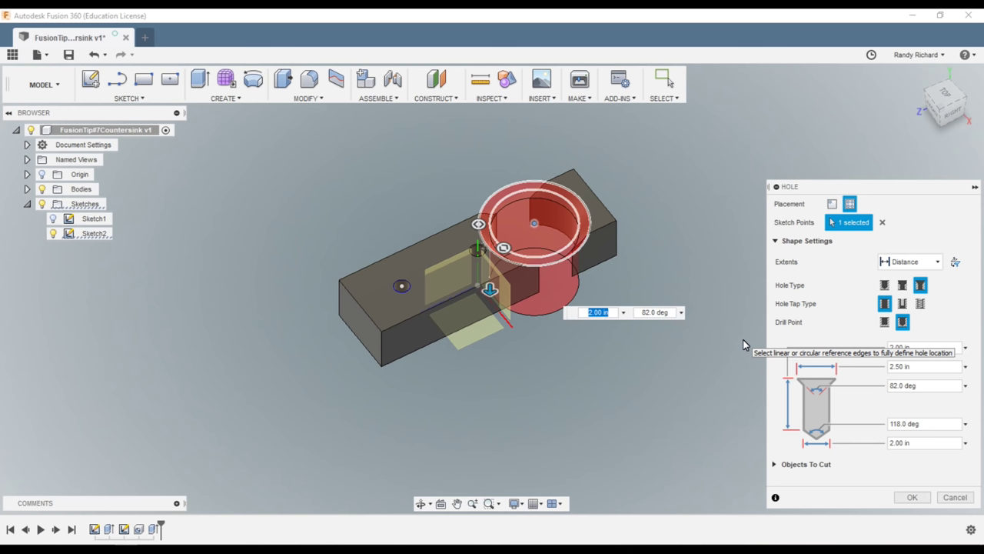
pyautogui.click(909, 367)
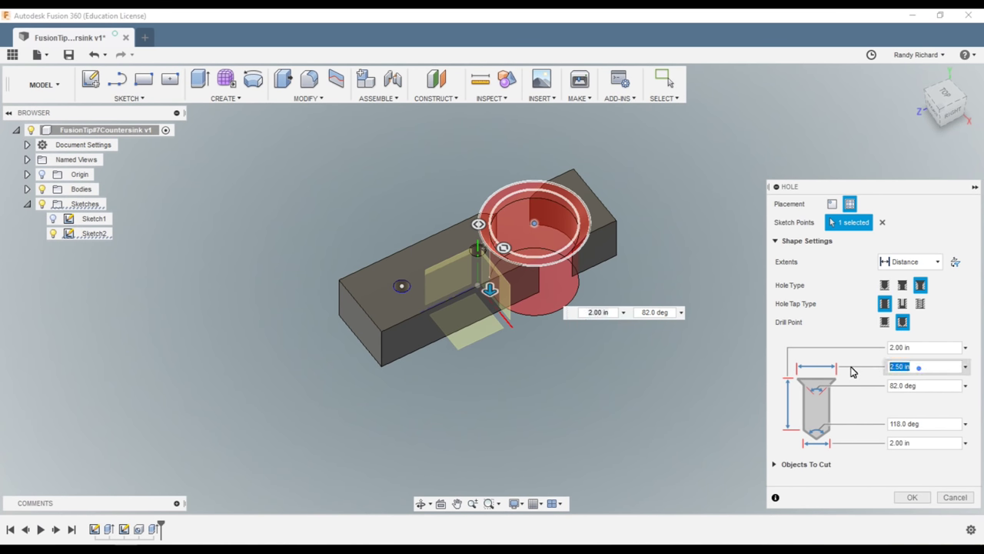
pyautogui.write('375')
pyautogui.press('Return')
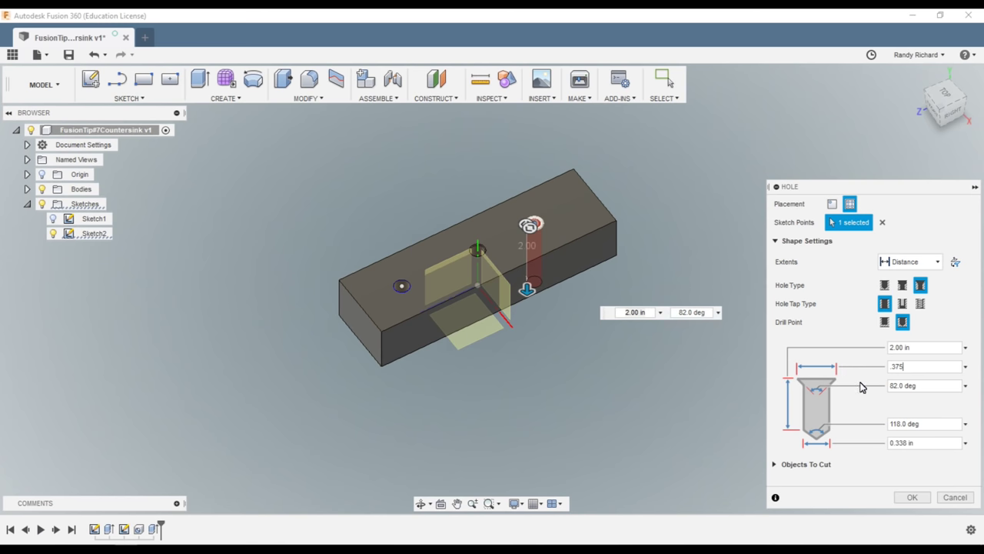
pyautogui.click(912, 496)
# Start a Distance and angle chamfer on the left hole's top edge.
pyautogui.scroll(2, 540, 233)
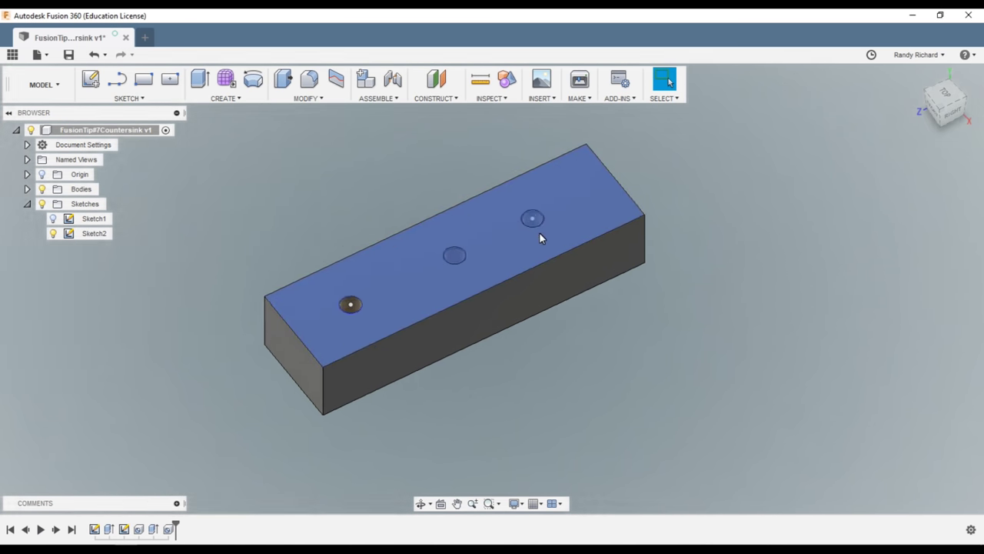
pyautogui.scroll(1, 539, 233)
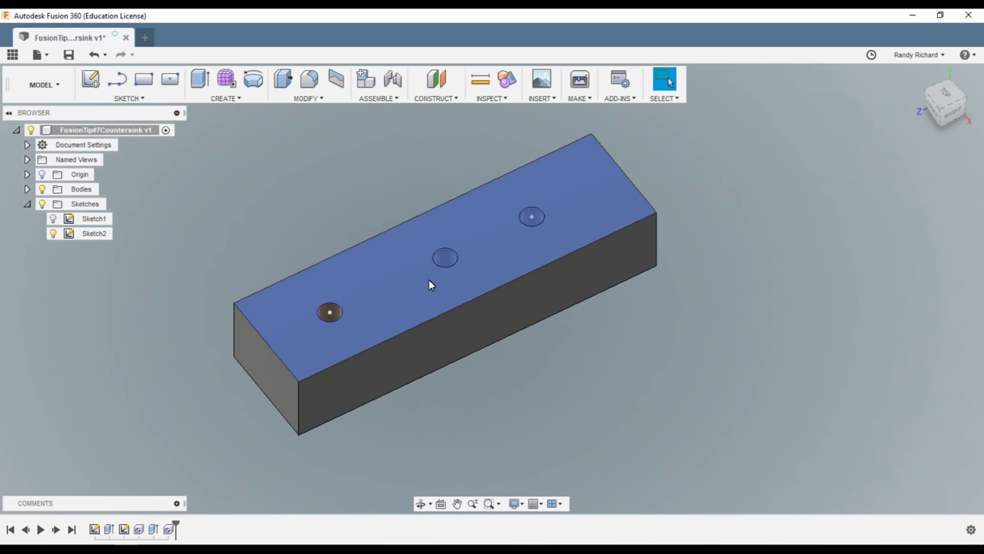
pyautogui.scroll(-2, 375, 318)
pyautogui.click(374, 314)
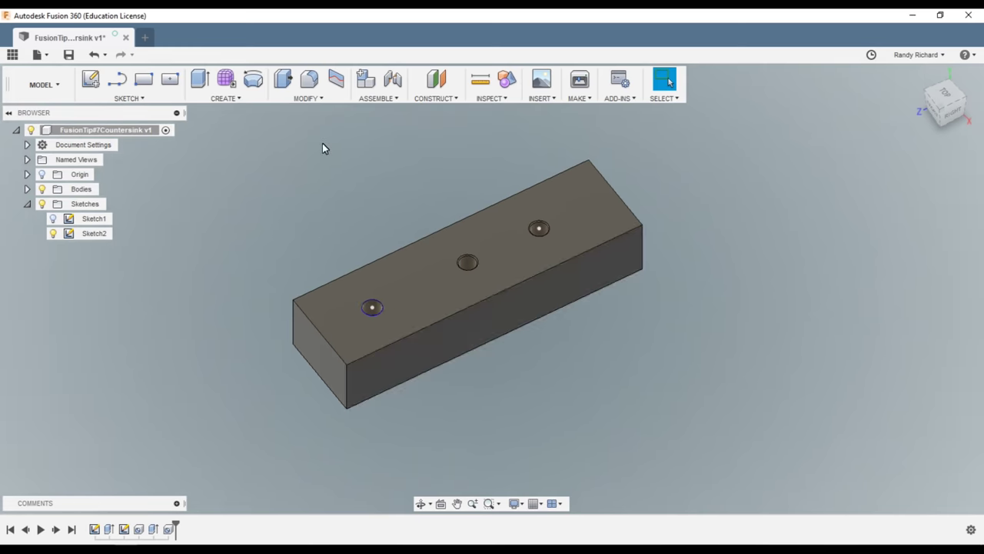
pyautogui.click(308, 99)
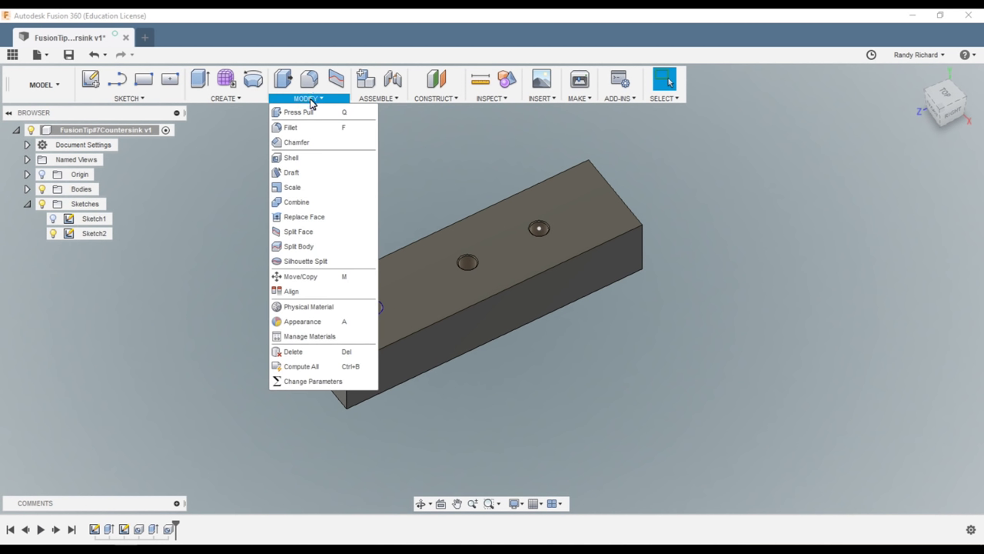
pyautogui.click(297, 143)
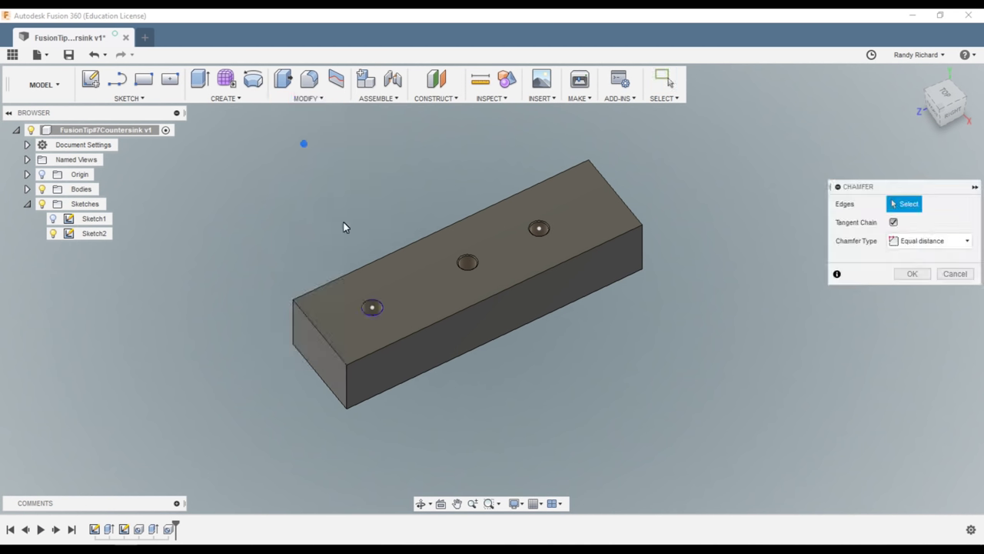
pyautogui.click(380, 308)
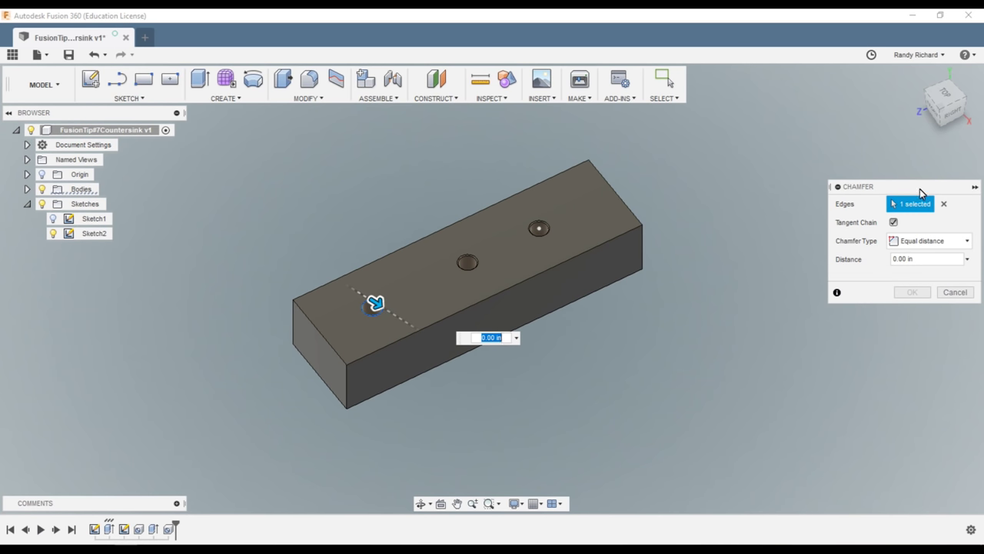
pyautogui.moveTo(917, 187); pyautogui.dragTo(714, 221)
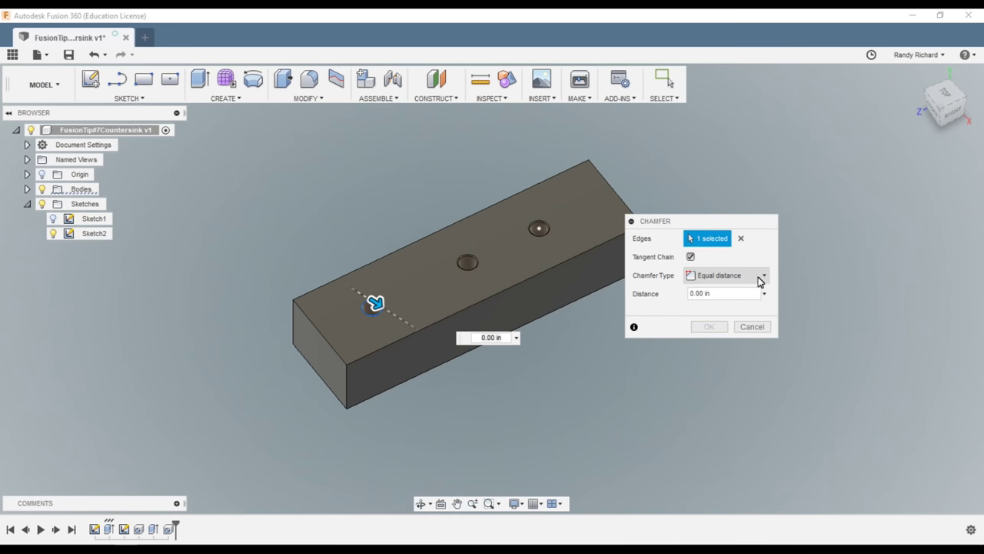
pyautogui.click(764, 275)
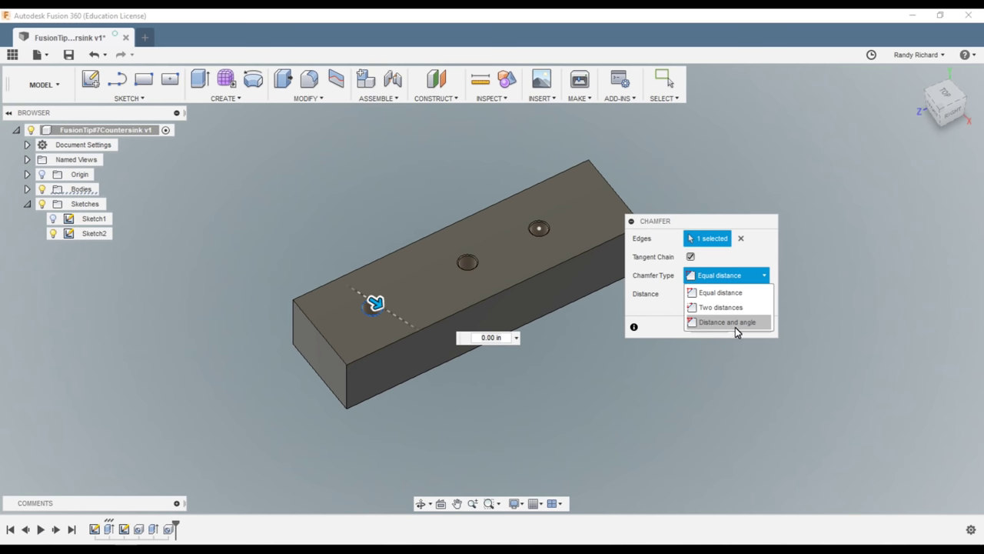
pyautogui.click(723, 326)
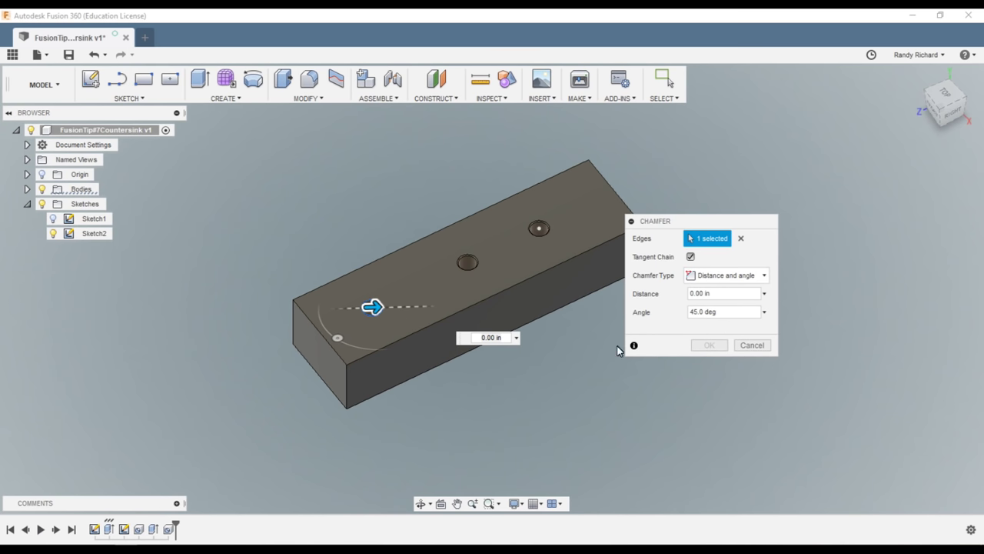
# Set the chamfer distance to 0.2 in and the angle to 41 deg.
pyautogui.doubleClick(698, 314)
pyautogui.write('30')
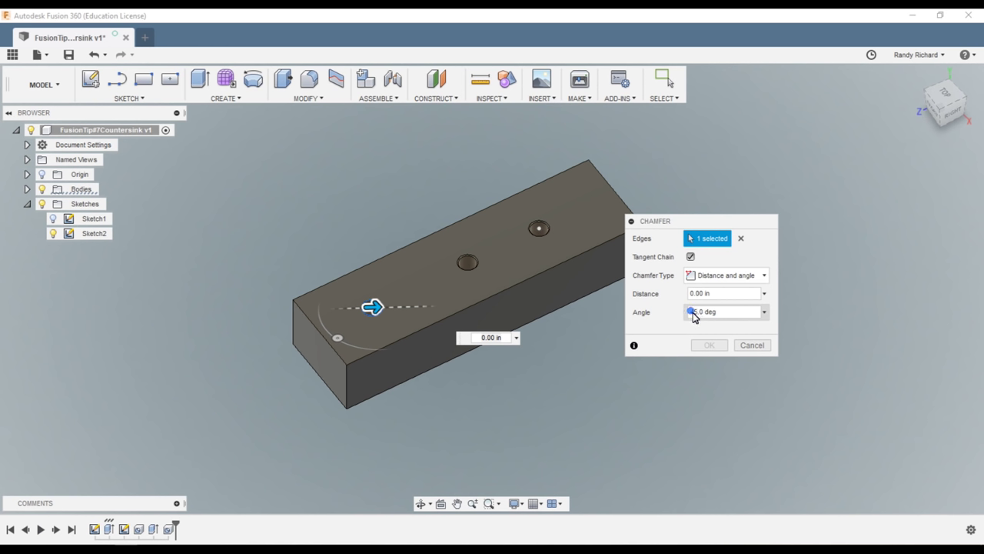
pyautogui.doubleClick(694, 313)
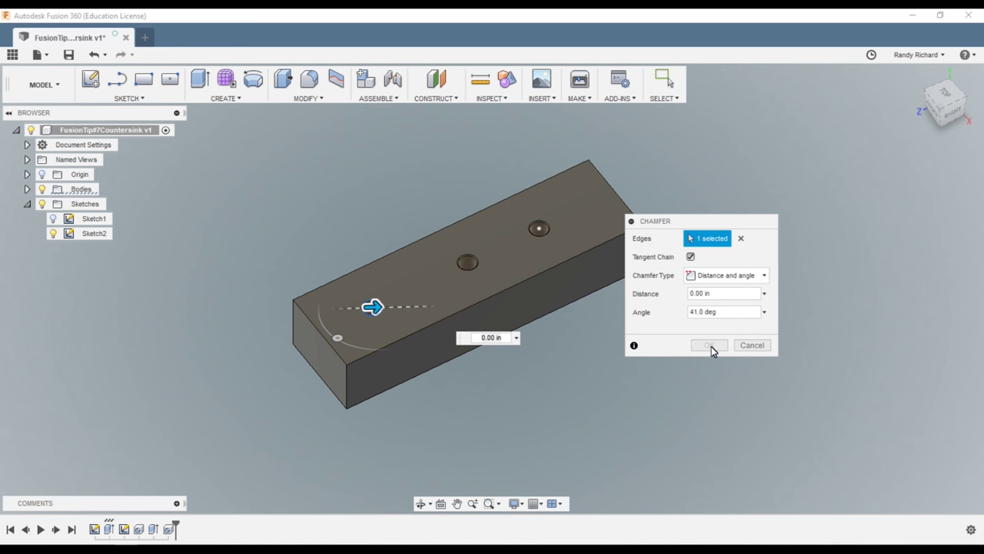
pyautogui.doubleClick(698, 294)
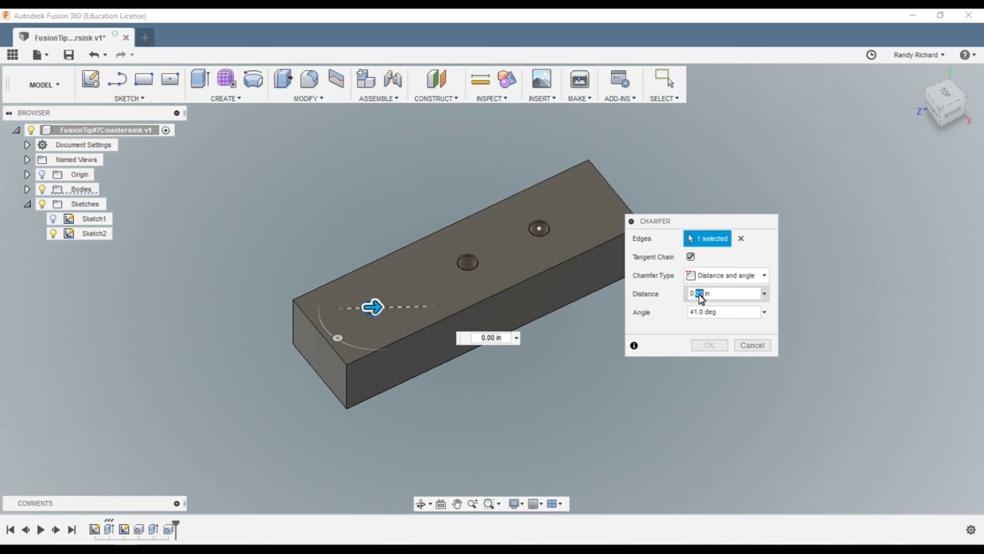
pyautogui.write('1')
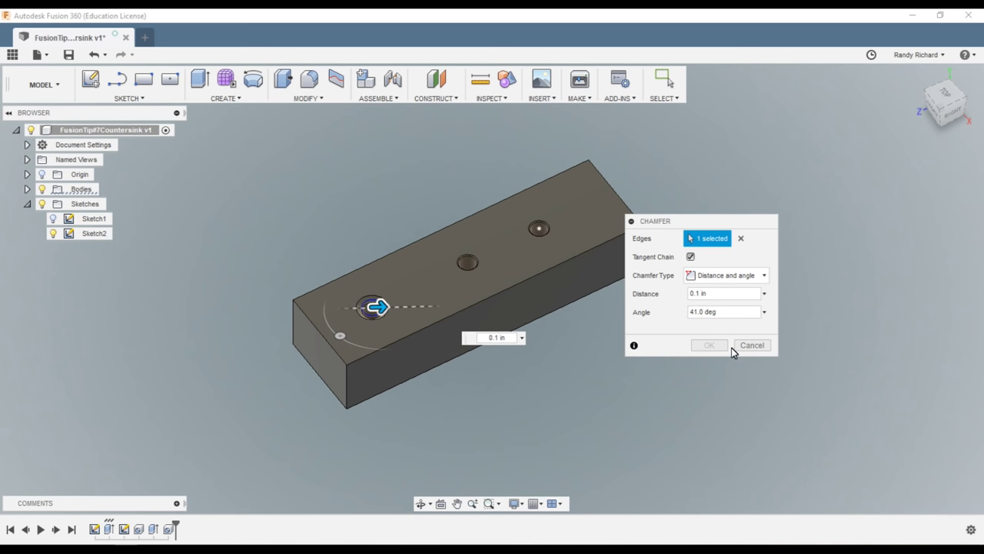
pyautogui.doubleClick(698, 294)
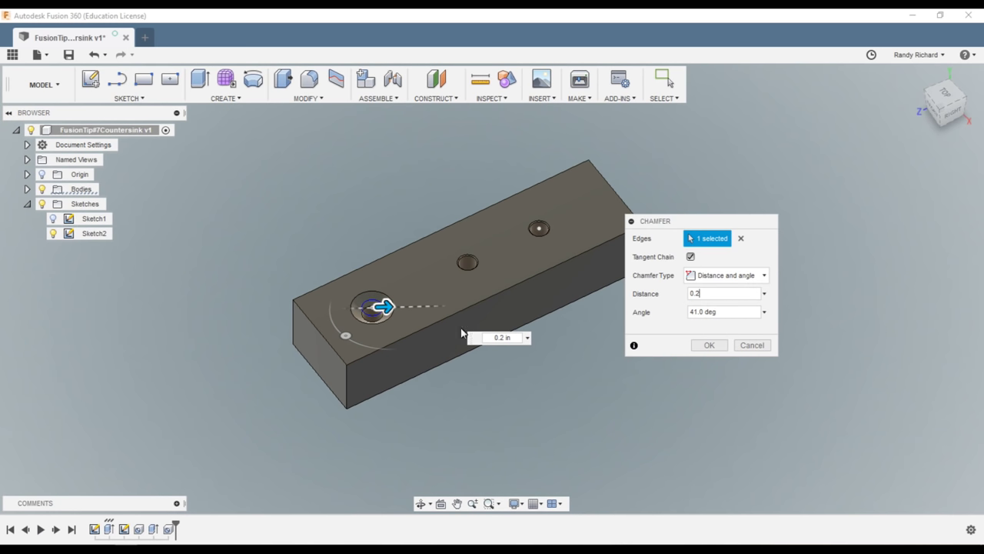
# Apply the chamfer and orbit the block to a lower side view.
pyautogui.click(709, 345)
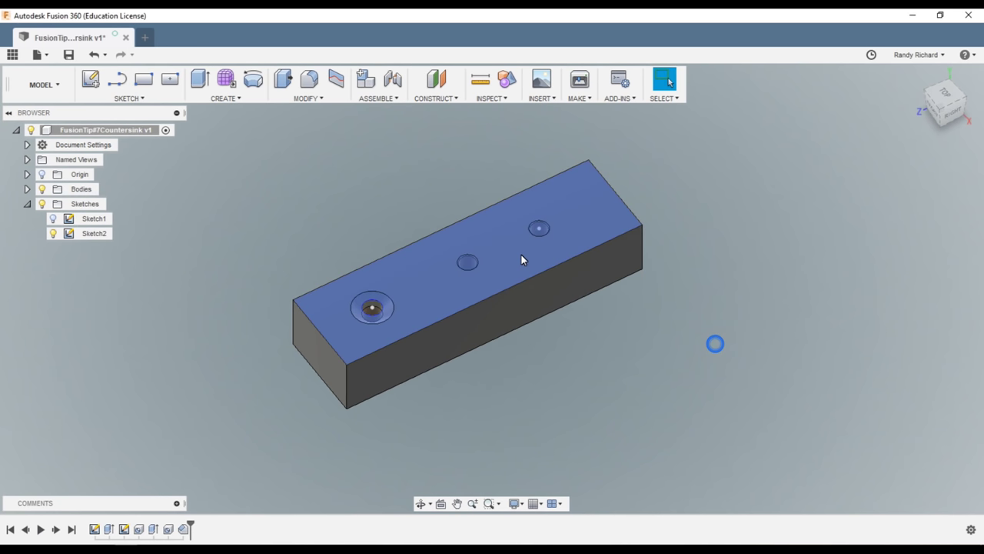
pyautogui.scroll(3, 435, 332)
pyautogui.scroll(-3, 315, 230)
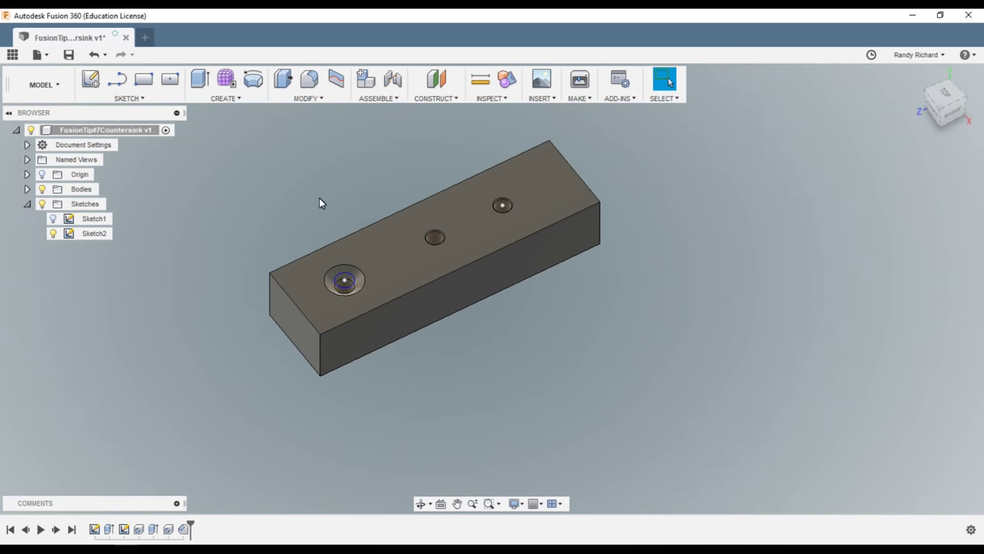
pyautogui.scroll(5, 320, 255)
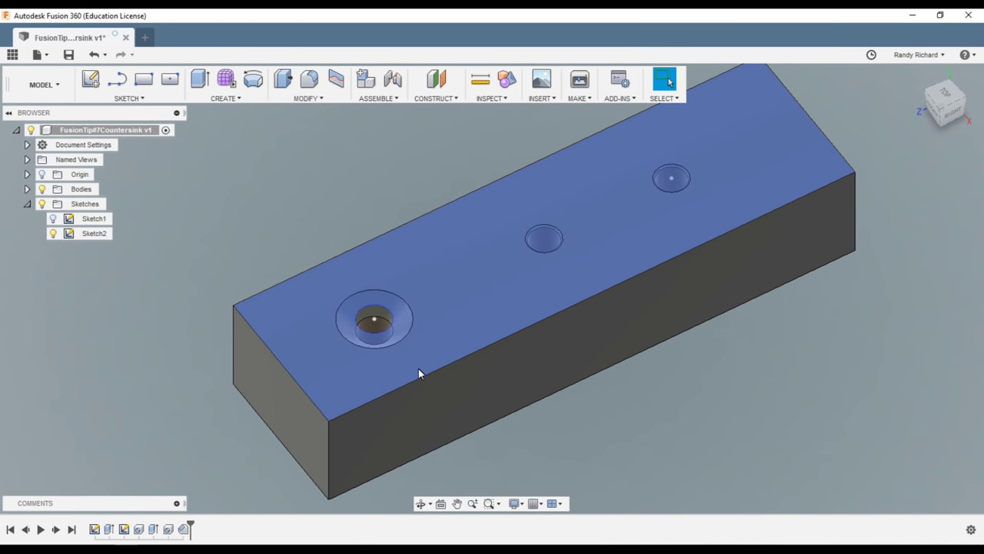
pyautogui.scroll(-2, 439, 336)
pyautogui.scroll(2, 408, 349)
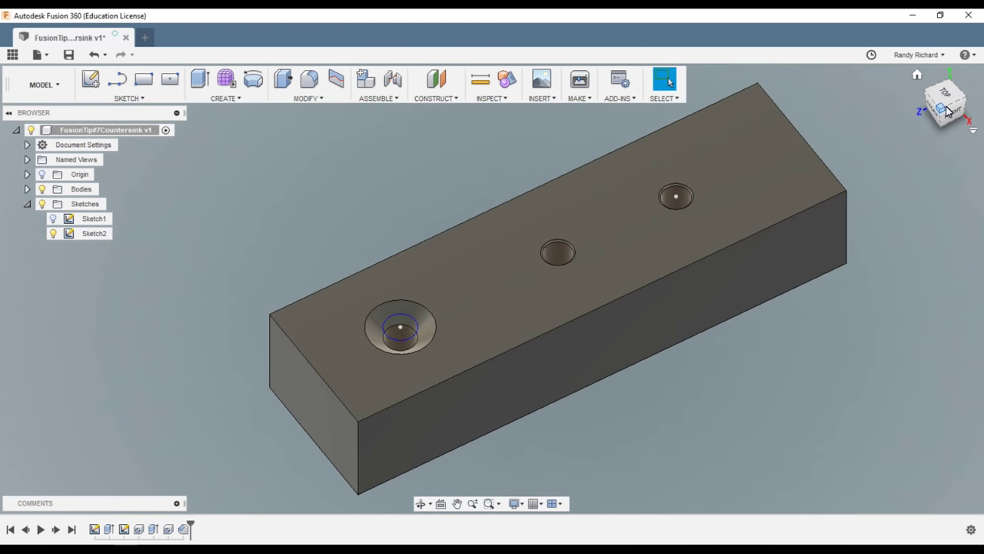
pyautogui.moveTo(879, 198)
pyautogui.keyDown('shift'); pyautogui.mouseDown(button='middle')
pyautogui.moveTo(882, 96)
pyautogui.moveTo(277, 477)
pyautogui.mouseUp(button='middle'); pyautogui.keyUp('shift')
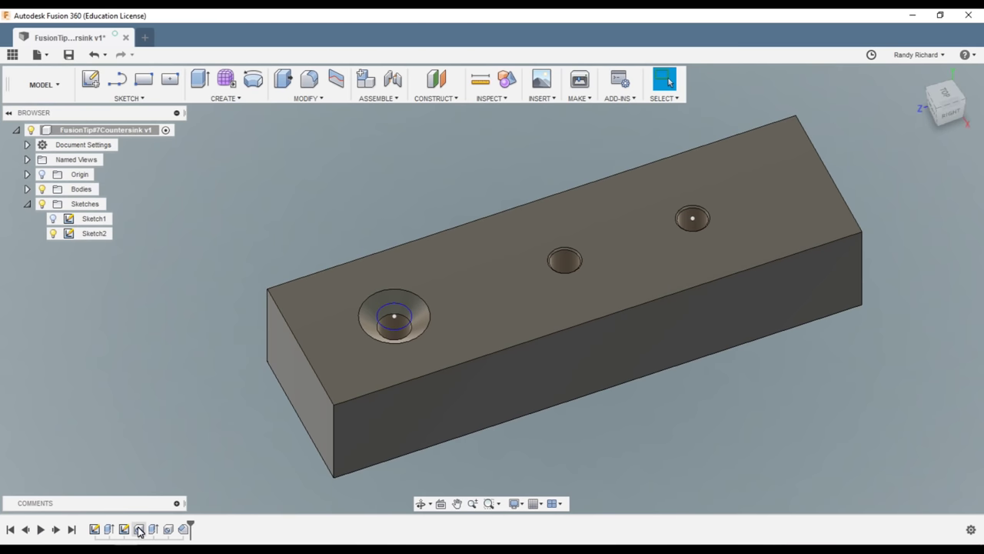
# Edit the middle hole to a 41 deg, 0.5 in countersink with 0.375 in diameter.
pyautogui.rightClick(139, 529)
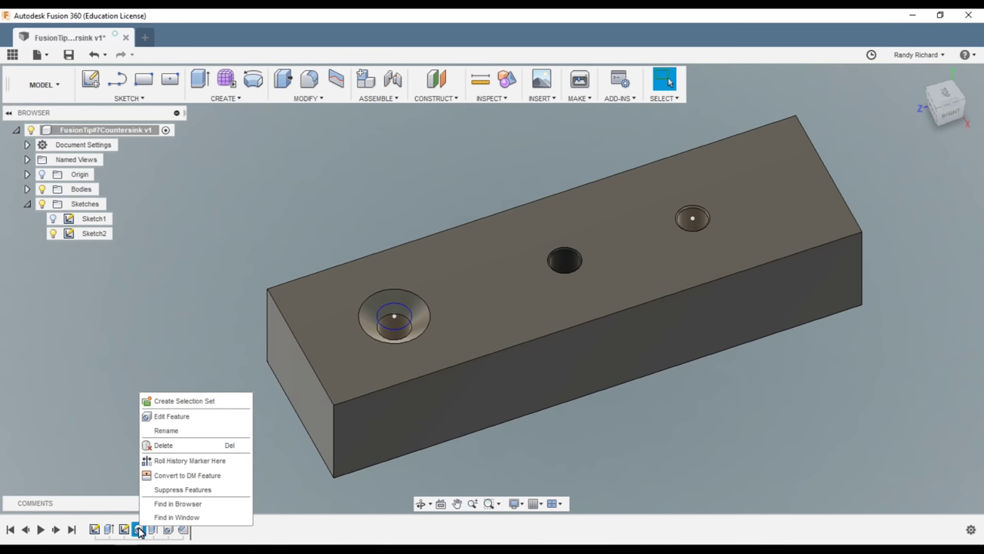
pyautogui.click(174, 416)
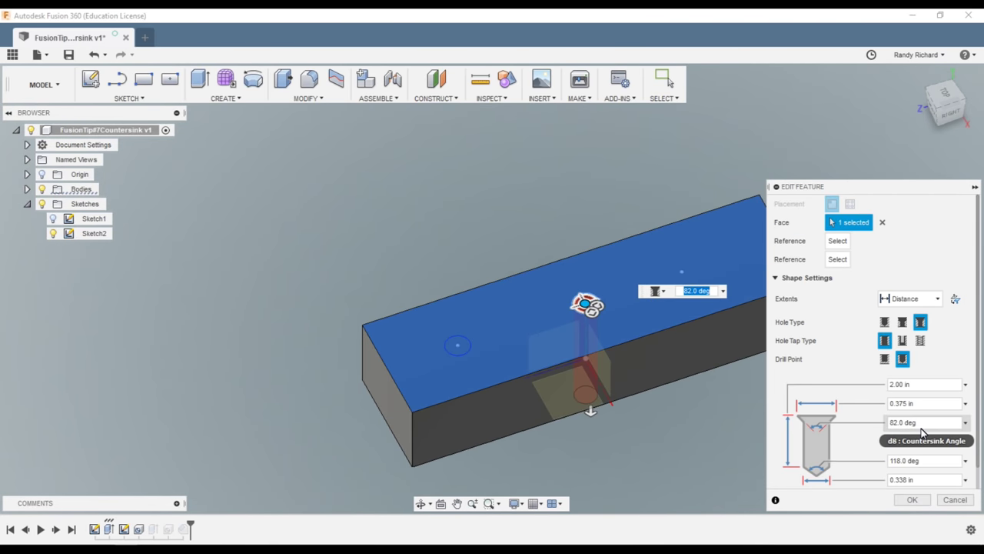
pyautogui.moveTo(935, 186); pyautogui.dragTo(848, 150)
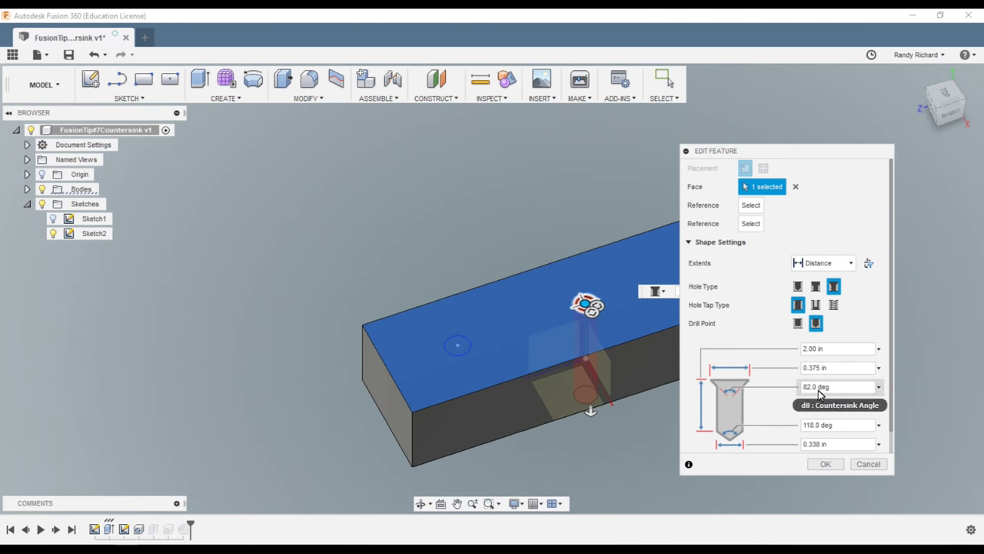
pyautogui.scroll(-1, 816, 400)
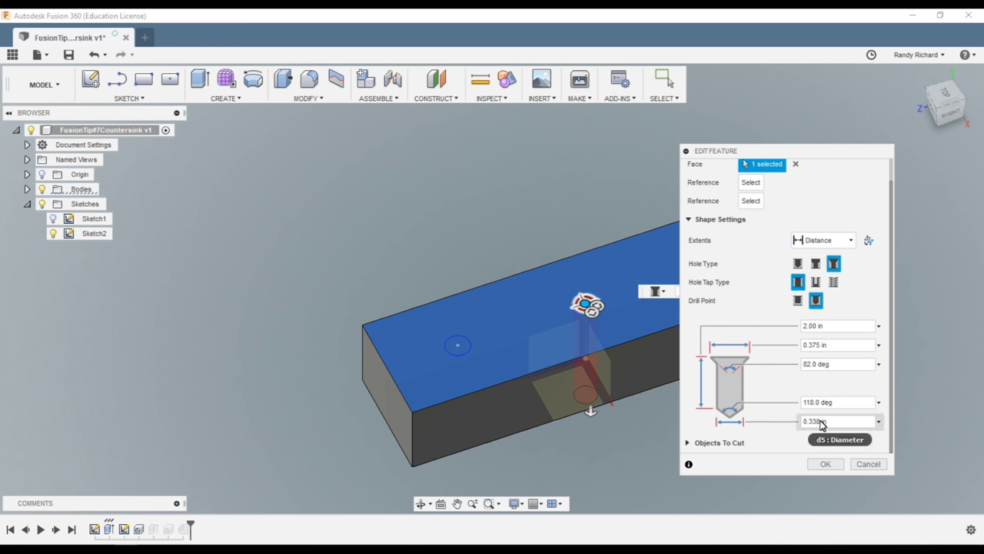
pyautogui.click(812, 422)
pyautogui.doubleClick(812, 422)
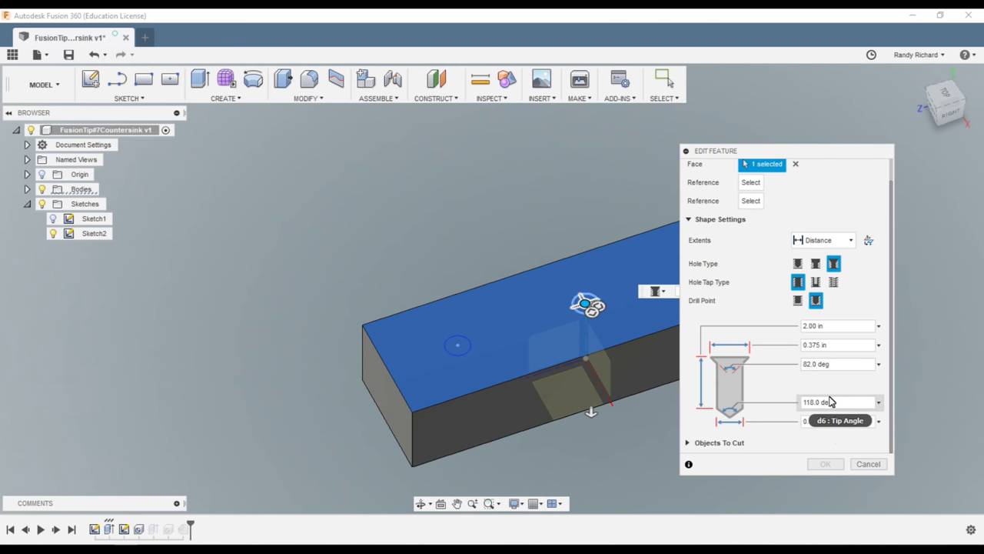
pyautogui.doubleClick(808, 364)
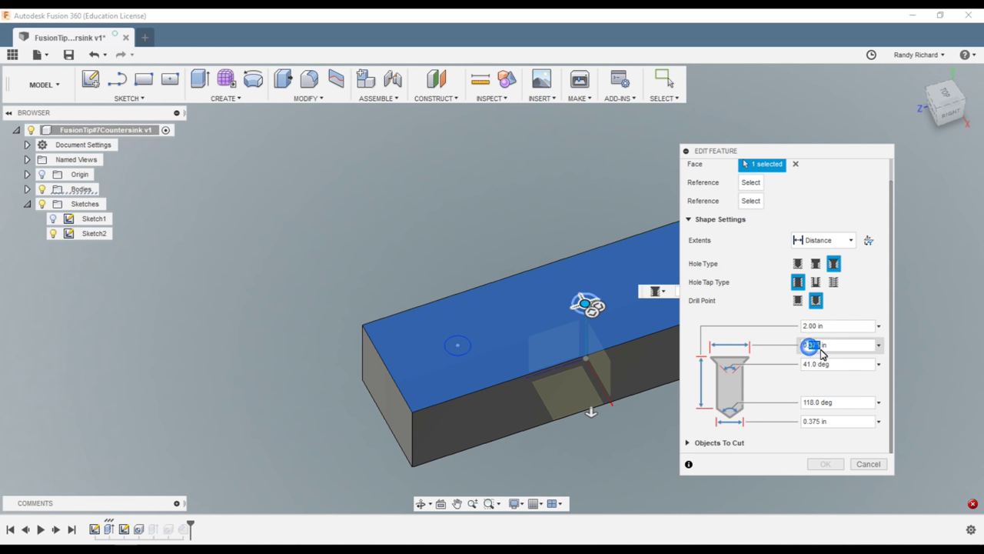
pyautogui.moveTo(809, 346); pyautogui.dragTo(823, 351)
pyautogui.write('5')
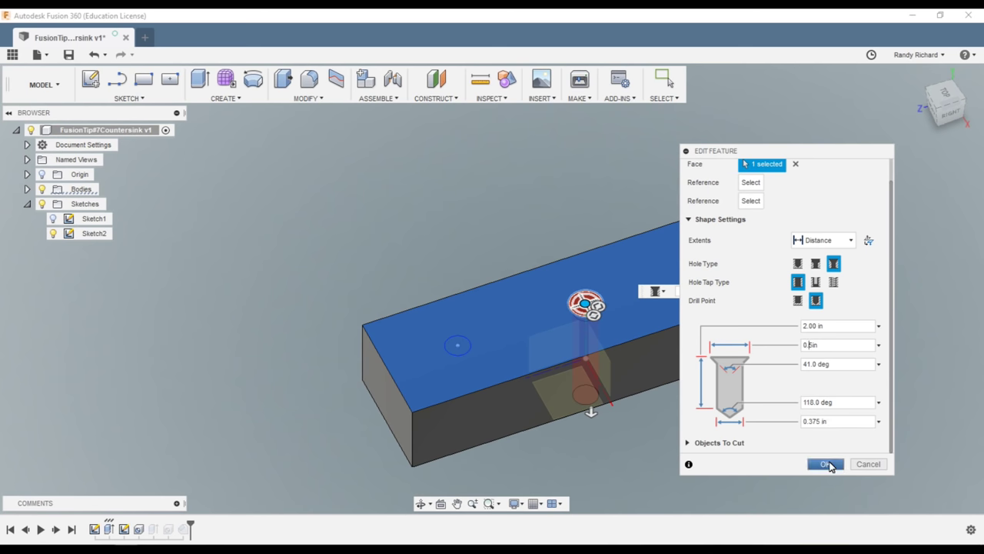
pyautogui.click(826, 465)
pyautogui.keyDown('shift'); pyautogui.moveTo(600, 422); pyautogui.dragTo(569, 373, button='middle'); pyautogui.keyUp('shift')
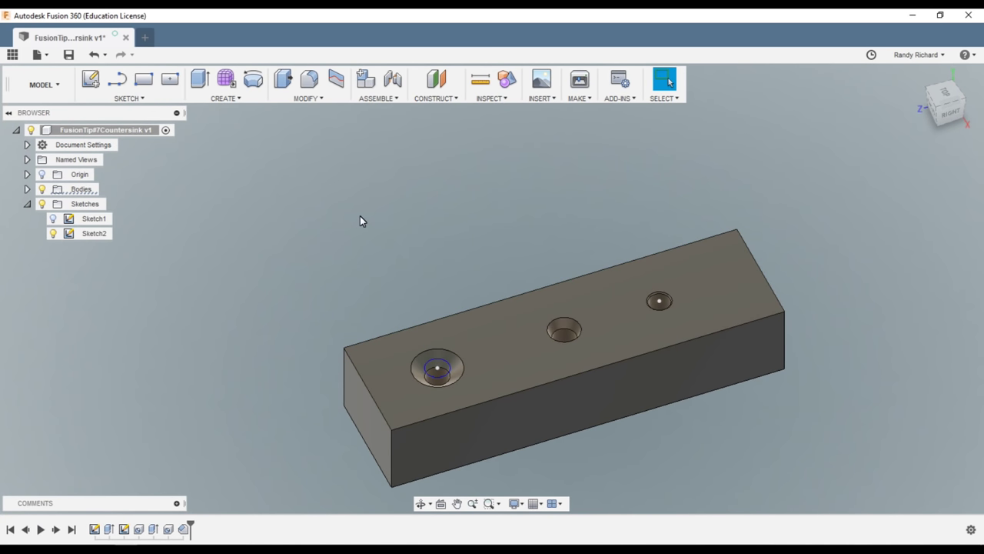
# Edit the right-hand hole feature to a 41 deg, 0.5 in countersink over a 0.375 in bore.
pyautogui.rightClick(167, 529)
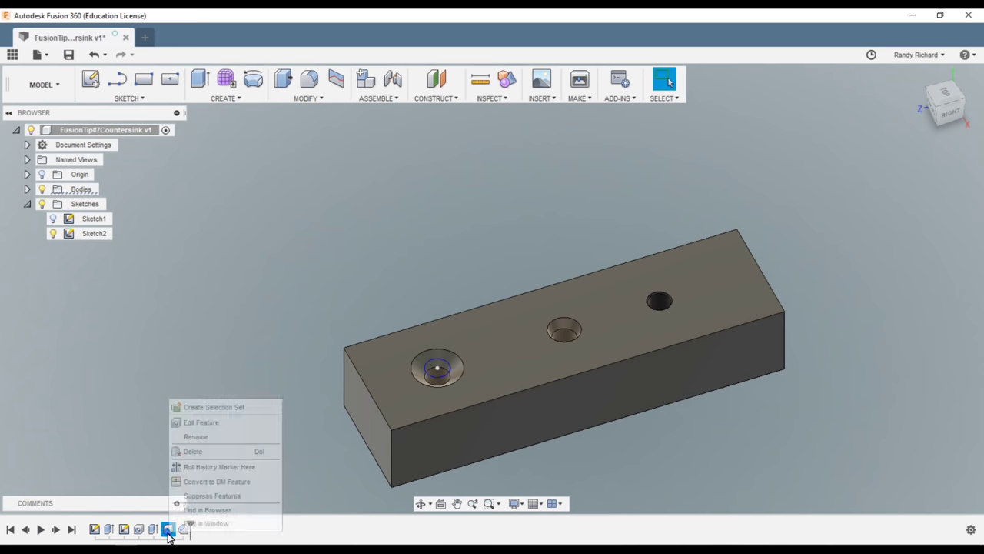
pyautogui.click(209, 424)
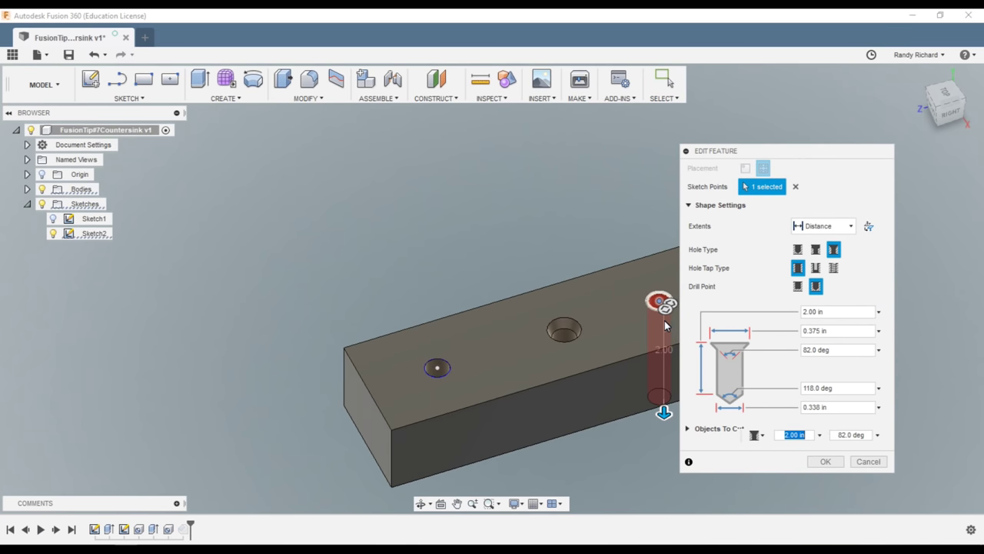
pyautogui.doubleClick(808, 350)
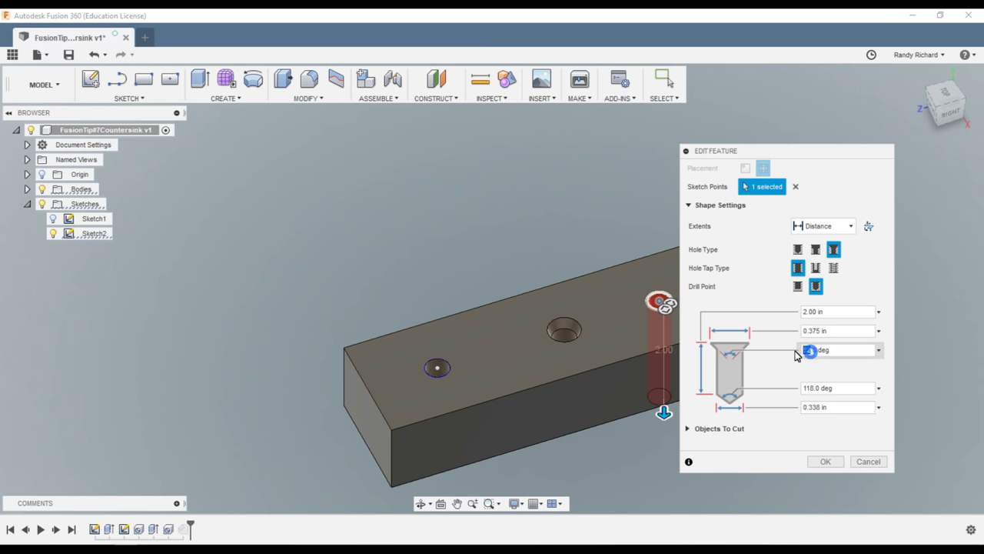
pyautogui.write('90')
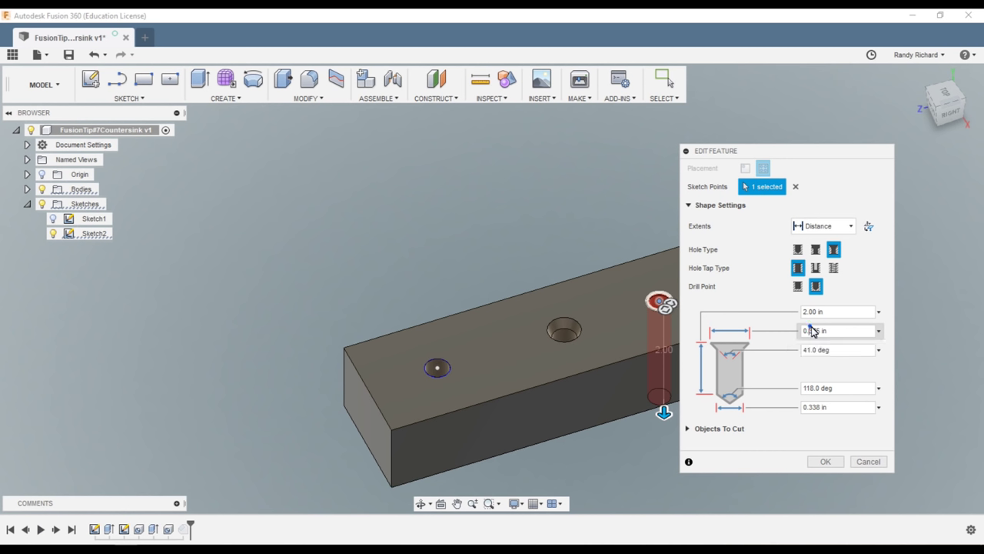
pyautogui.doubleClick(815, 333)
pyautogui.write('.5')
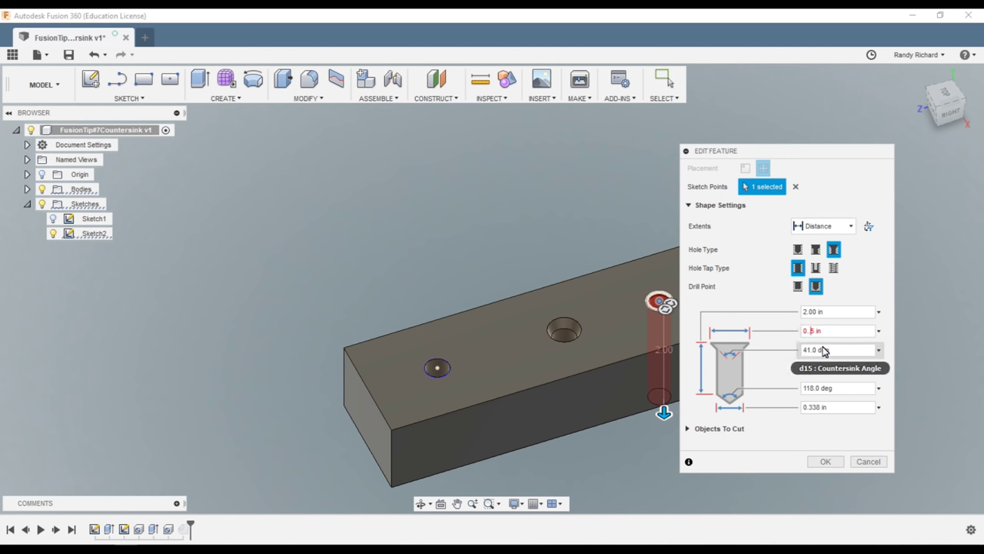
pyautogui.press('BackSpace')
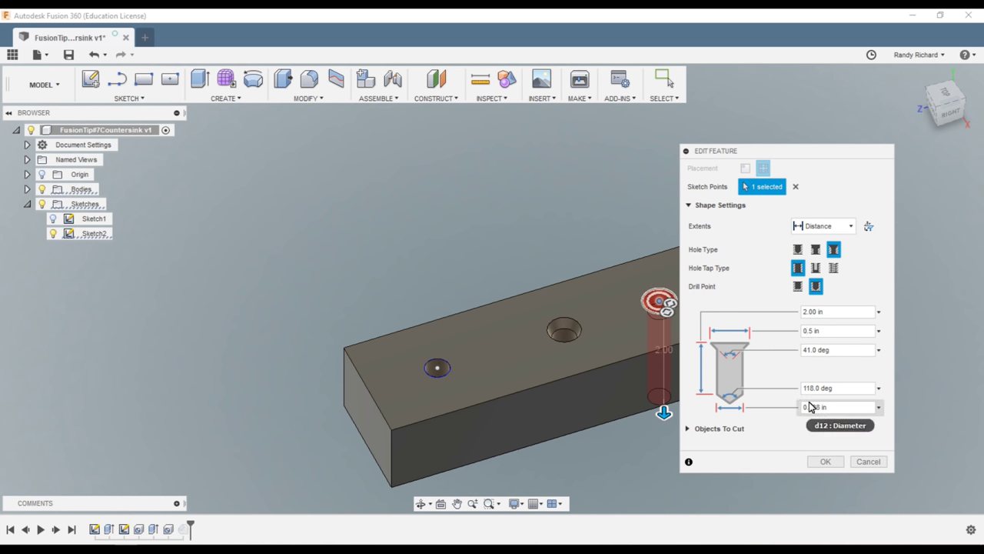
pyautogui.moveTo(813, 407); pyautogui.dragTo(808, 408)
pyautogui.write('.375')
pyautogui.press('Return')
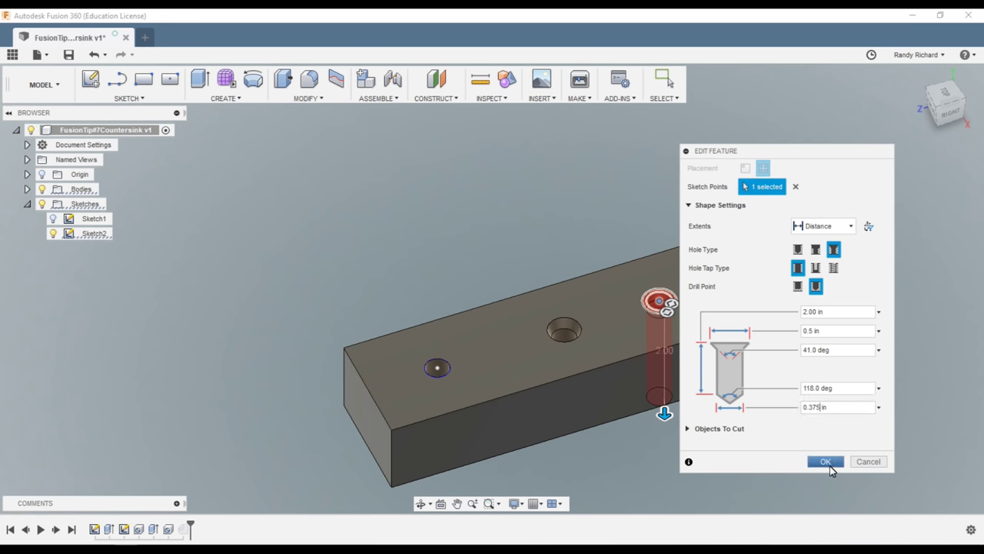
pyautogui.click(827, 463)
pyautogui.scroll(2, 560, 411)
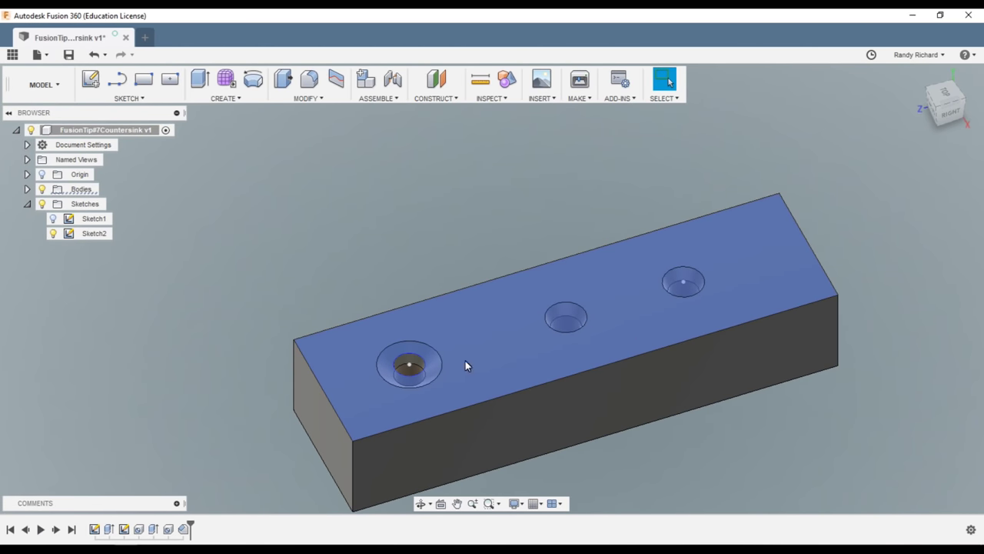
# Measure the rim edge of the left chamfered countersink.
pyautogui.click(491, 97)
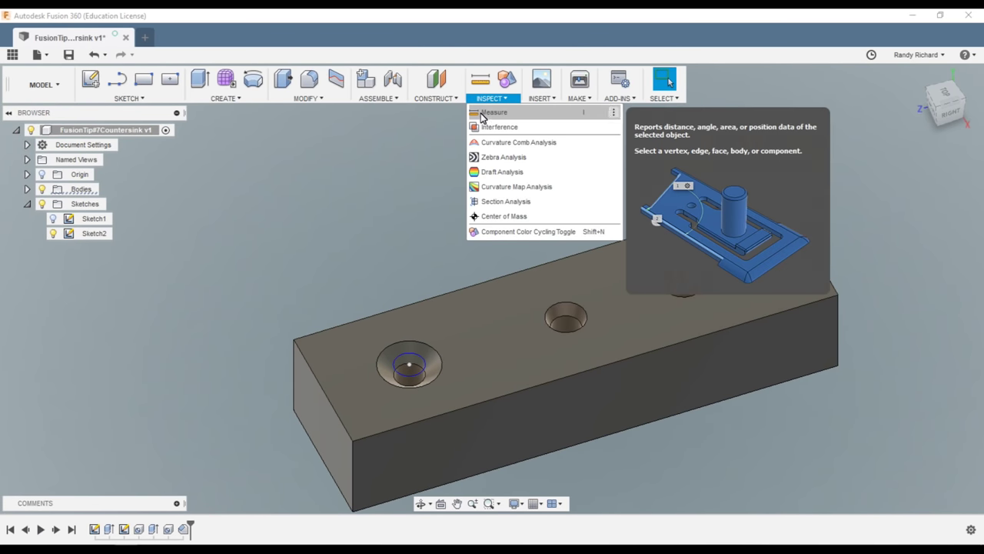
pyautogui.click(488, 110)
pyautogui.click(426, 349)
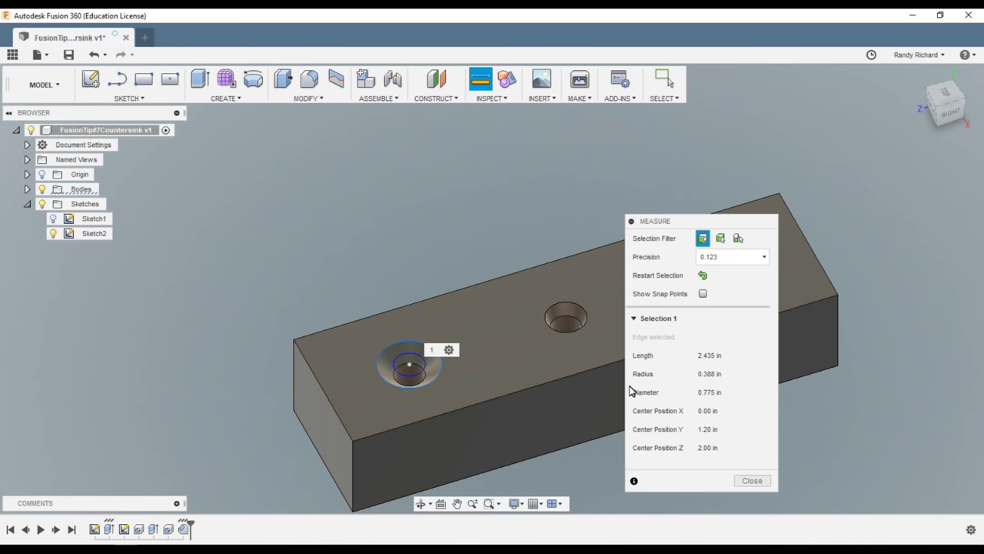
pyautogui.press('Escape')
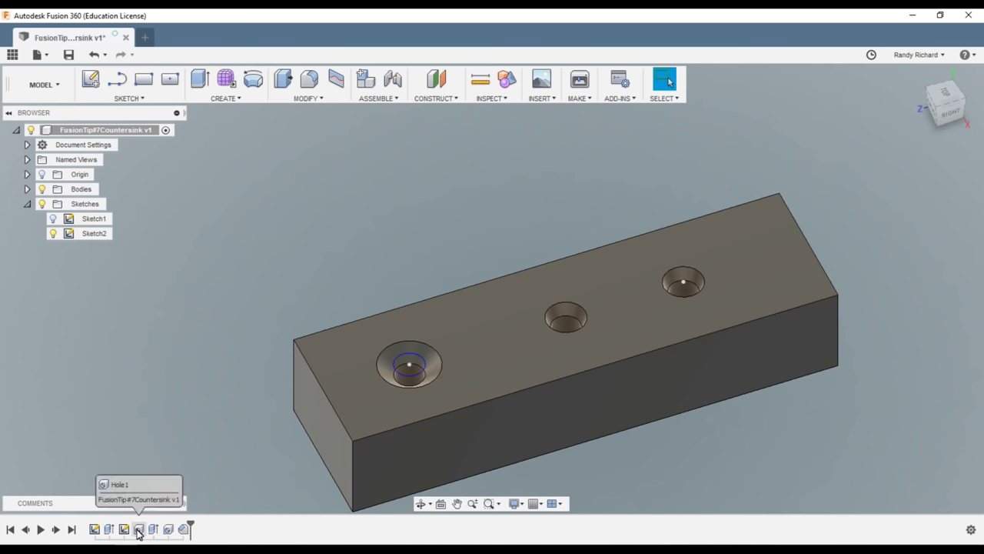
# Reopen Hole1 and confirm its countersink at 0.775 in across and 41 degrees.
pyautogui.rightClick(138, 529)
pyautogui.click(171, 419)
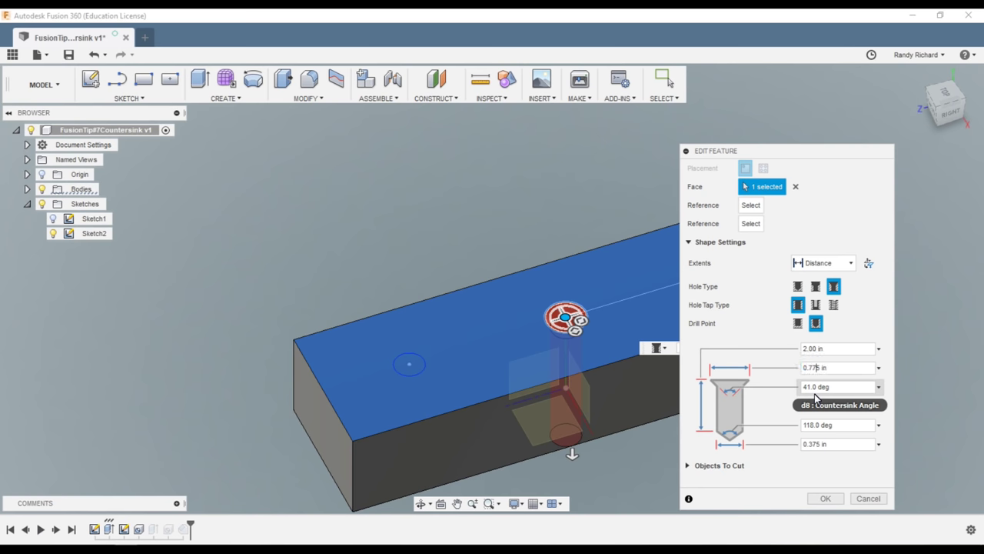
pyautogui.click(827, 498)
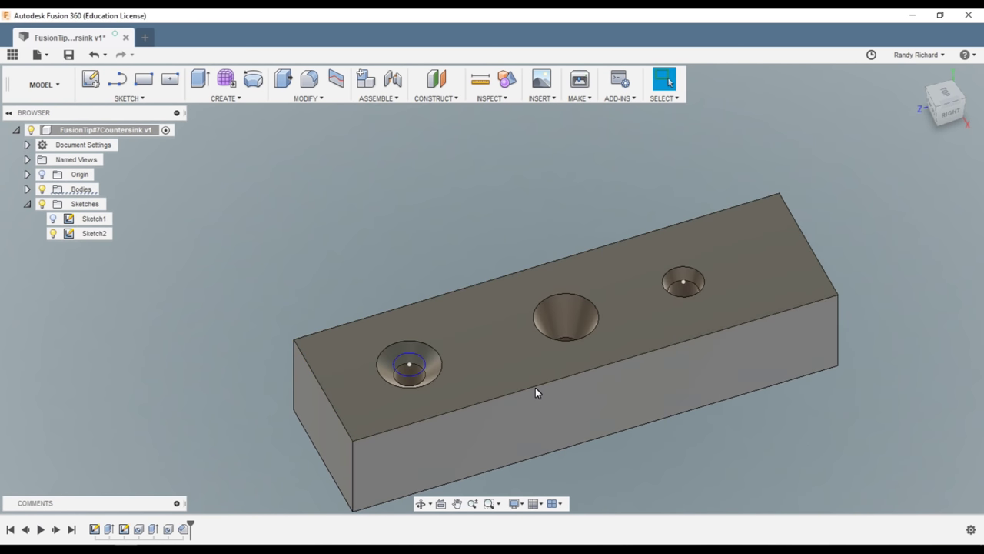
# Edit Hole1 and change its countersink angle from 41 to 82 degrees.
pyautogui.moveTo(926, 116)
pyautogui.mouseDown()
pyautogui.moveTo(919, 105)
pyautogui.moveTo(934, 109)
pyautogui.moveTo(957, 144)
pyautogui.moveTo(956, 129)
pyautogui.moveTo(932, 121)
pyautogui.mouseUp()
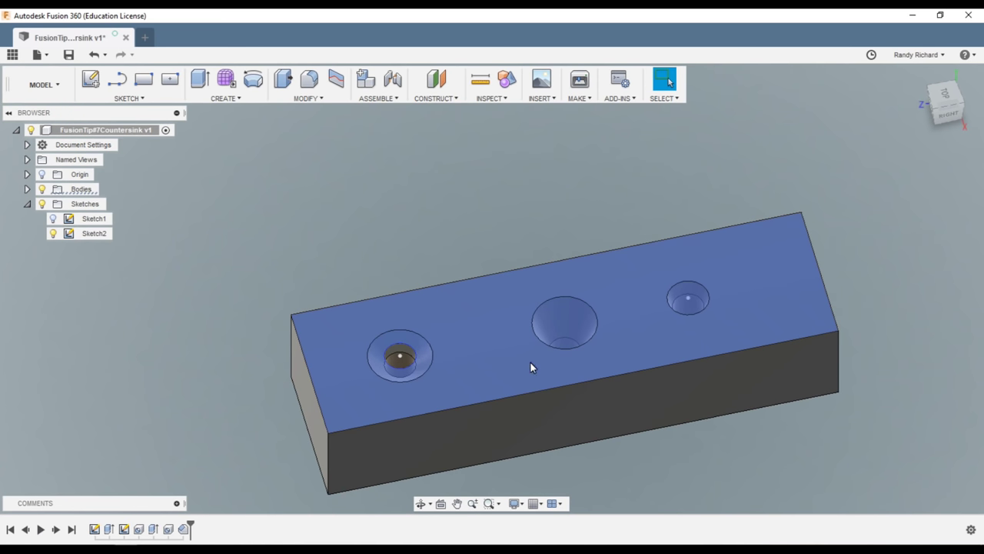
pyautogui.rightClick(138, 529)
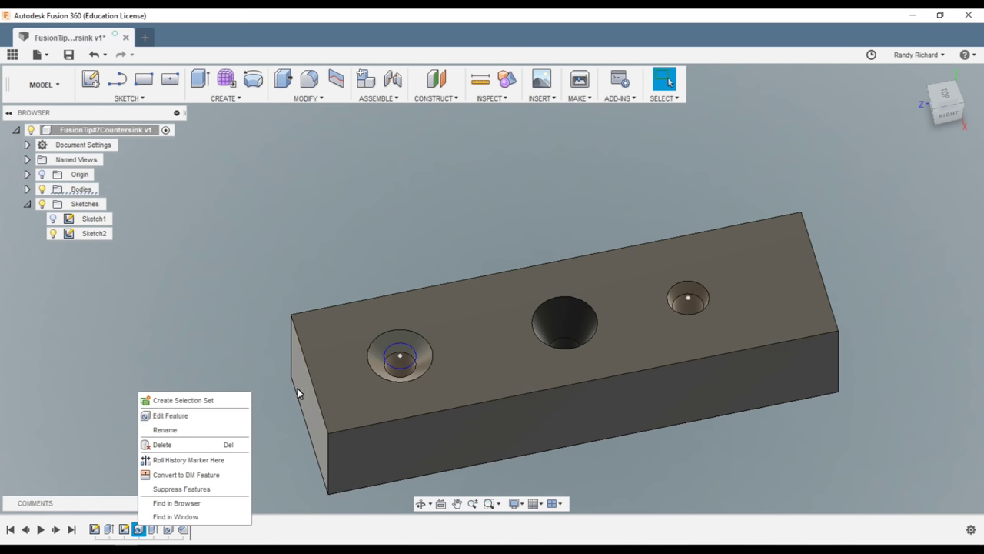
pyautogui.click(172, 416)
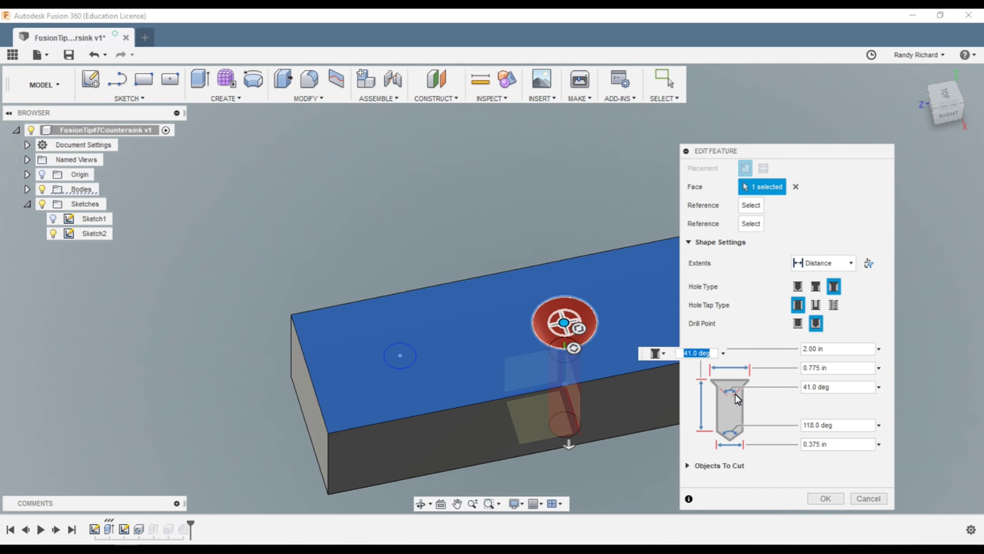
pyautogui.click(807, 387)
pyautogui.doubleClick(806, 388)
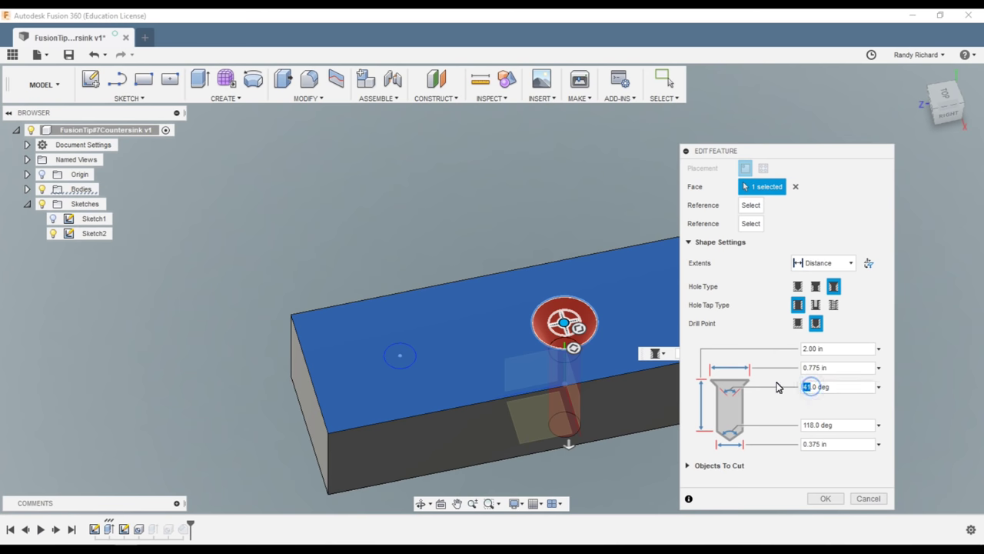
pyautogui.write('82')
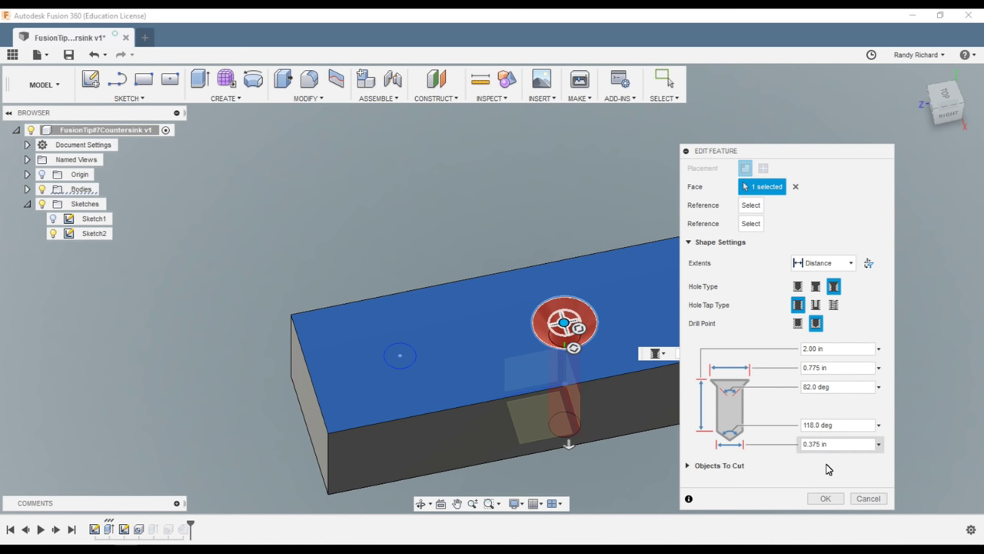
pyautogui.click(825, 498)
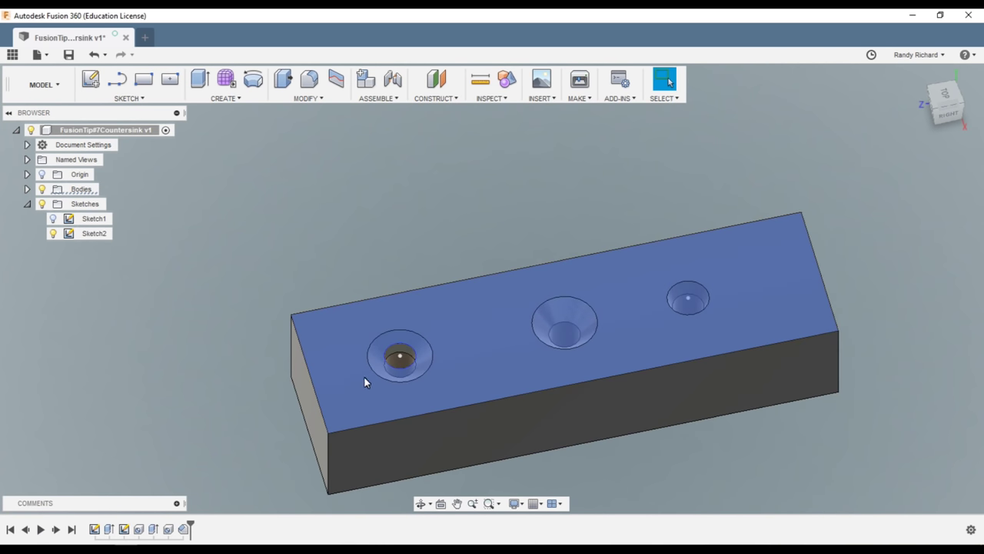
pyautogui.moveTo(950, 97)
pyautogui.keyDown('shift'); pyautogui.mouseDown(button='middle')
pyautogui.moveTo(892, 84)
pyautogui.moveTo(922, 132)
pyautogui.moveTo(903, 112)
pyautogui.moveTo(928, 93)
pyautogui.moveTo(954, 96)
pyautogui.mouseUp(button='middle'); pyautogui.keyUp('shift')
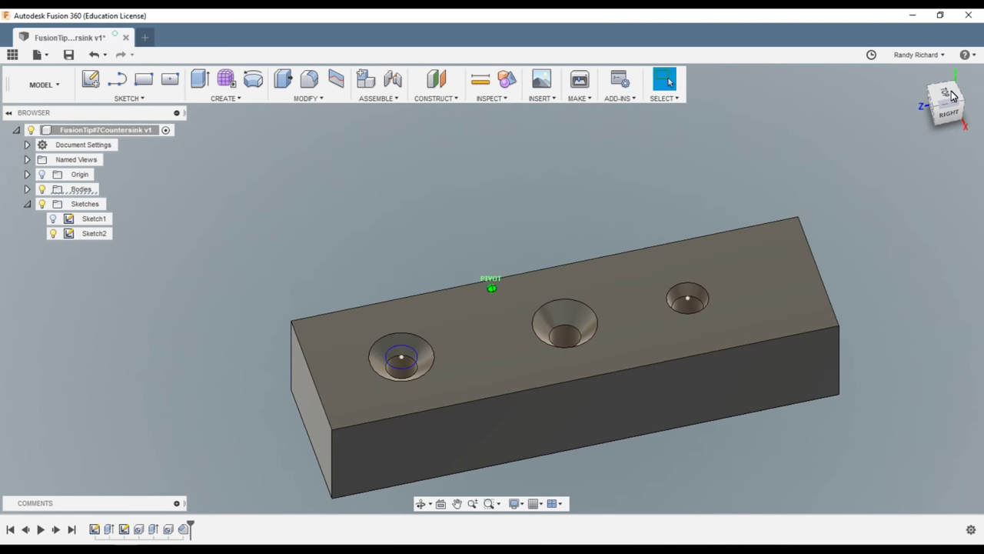
pyautogui.scroll(-2, 438, 354)
pyautogui.scroll(3, 465, 356)
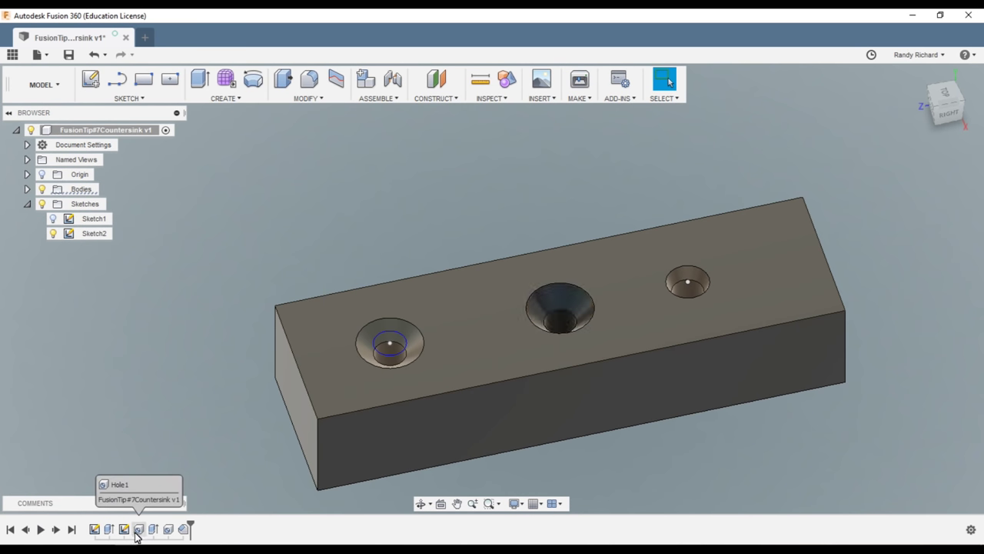
pyautogui.rightClick(108, 529)
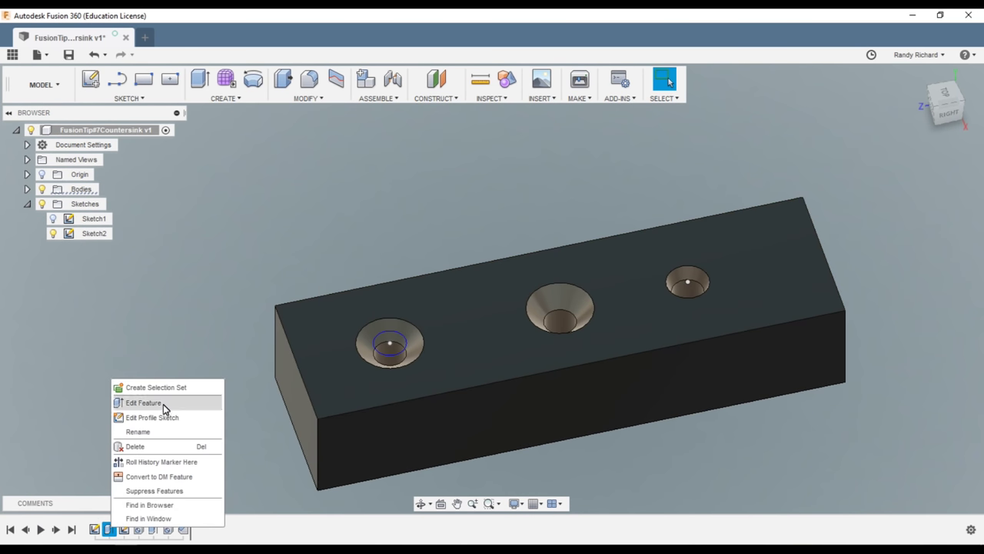
pyautogui.click(143, 403)
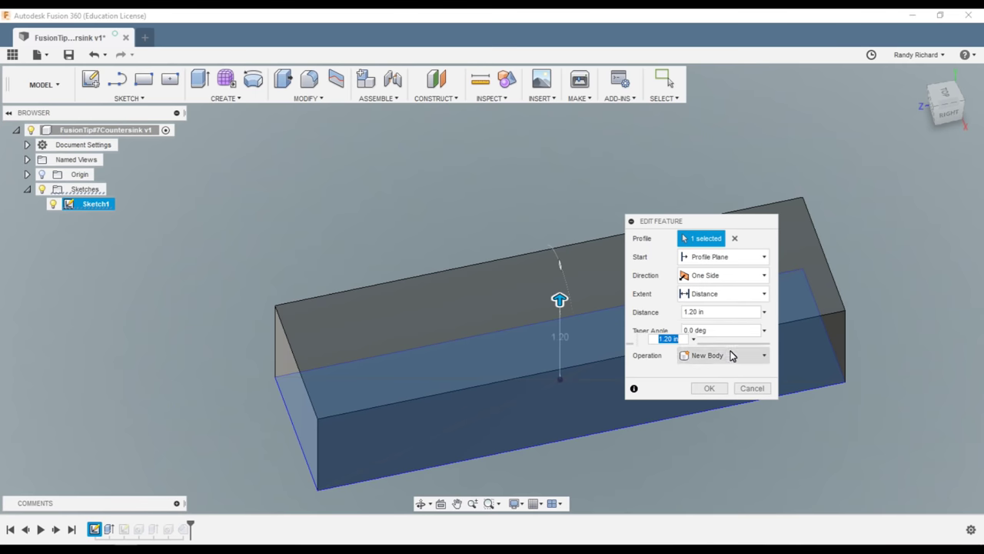
pyautogui.click(752, 389)
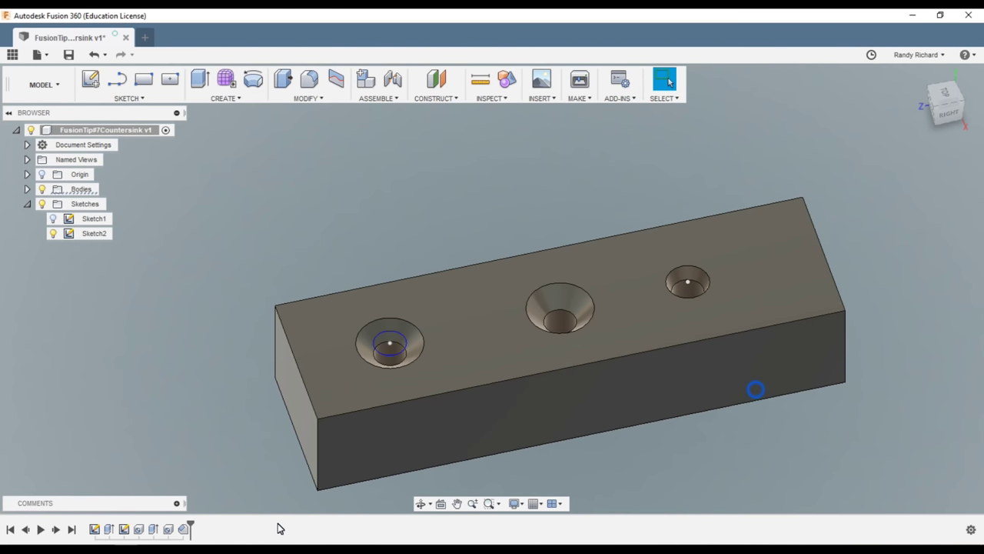
pyautogui.rightClick(185, 531)
# Edit the left hole's chamfer, changing its angle from 41 to 82 degrees, and select the Distance value.
pyautogui.click(235, 420)
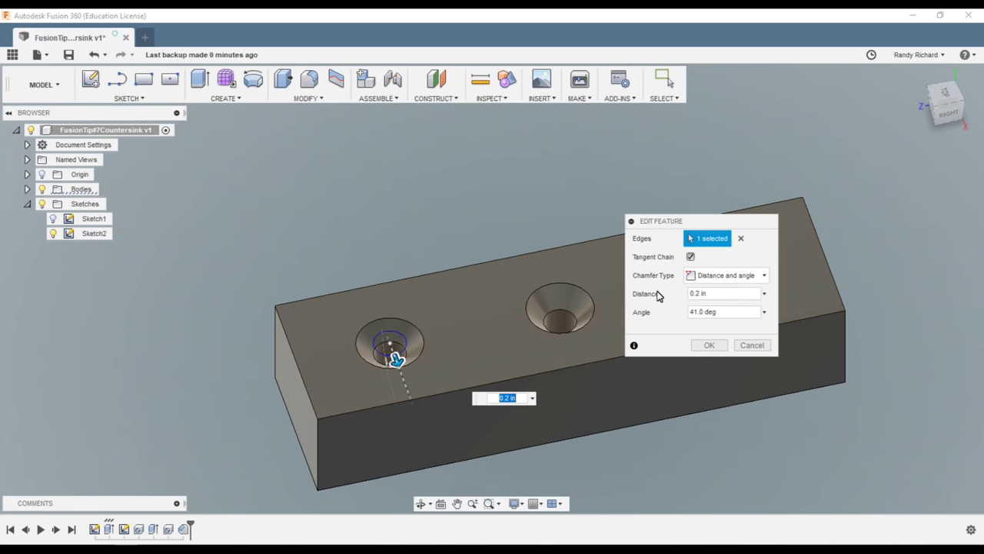
pyautogui.click(696, 311)
pyautogui.doubleClick(694, 311)
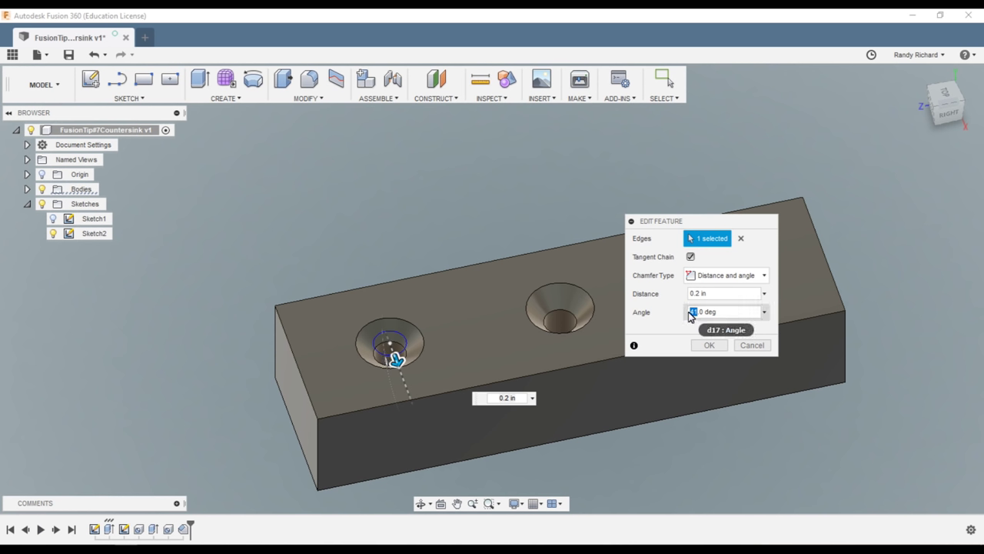
pyautogui.write('82')
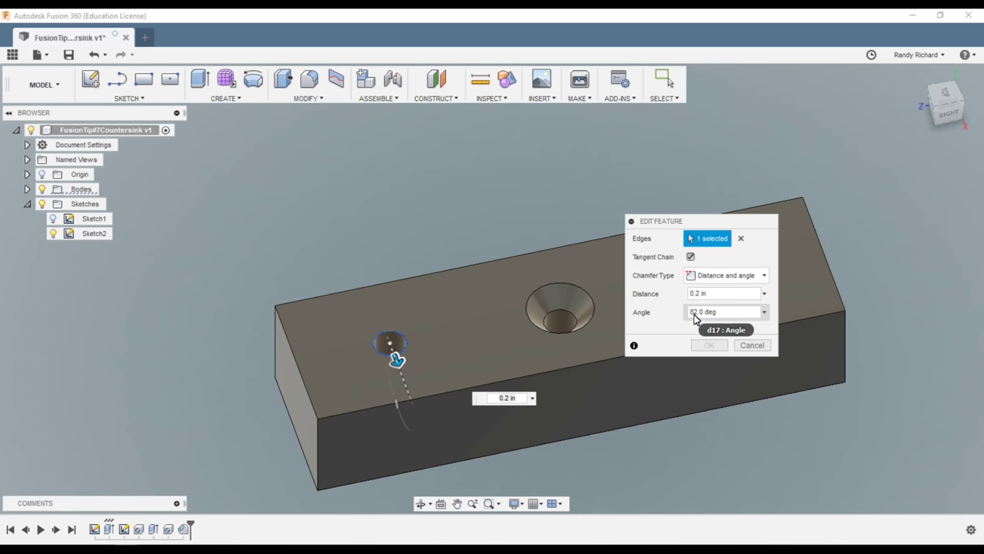
pyautogui.doubleClick(698, 295)
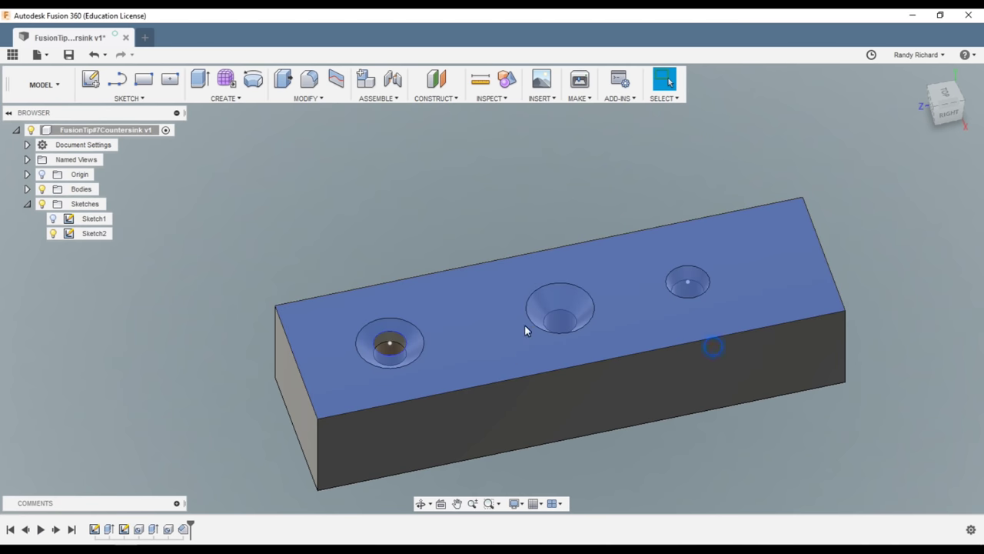
pyautogui.scroll(-3, 525, 324)
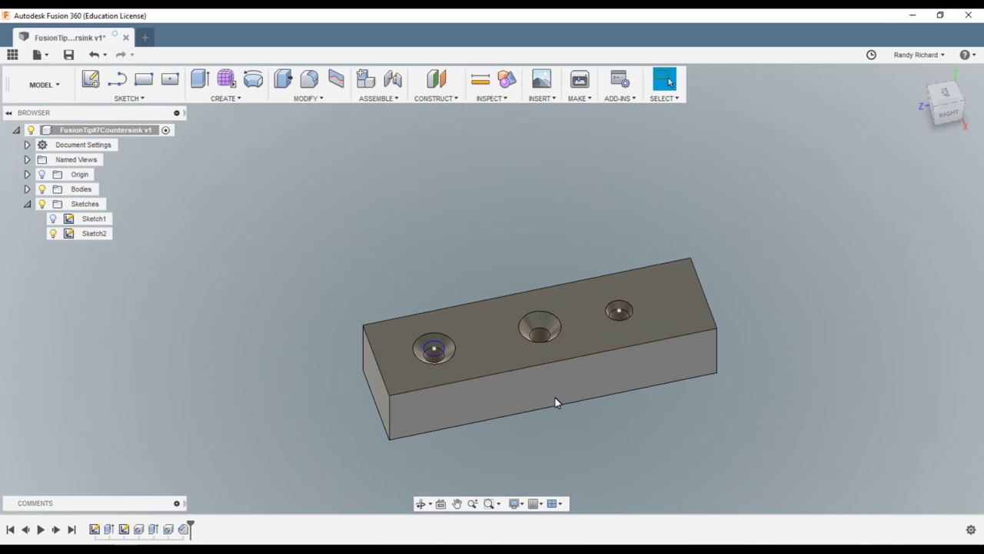
pyautogui.moveTo(491, 286)
pyautogui.keyDown('shift'); pyautogui.mouseDown(button='middle')
pyautogui.moveTo(4, 108)
pyautogui.moveTo(23, 115)
pyautogui.mouseUp(button='middle'); pyautogui.keyUp('shift')
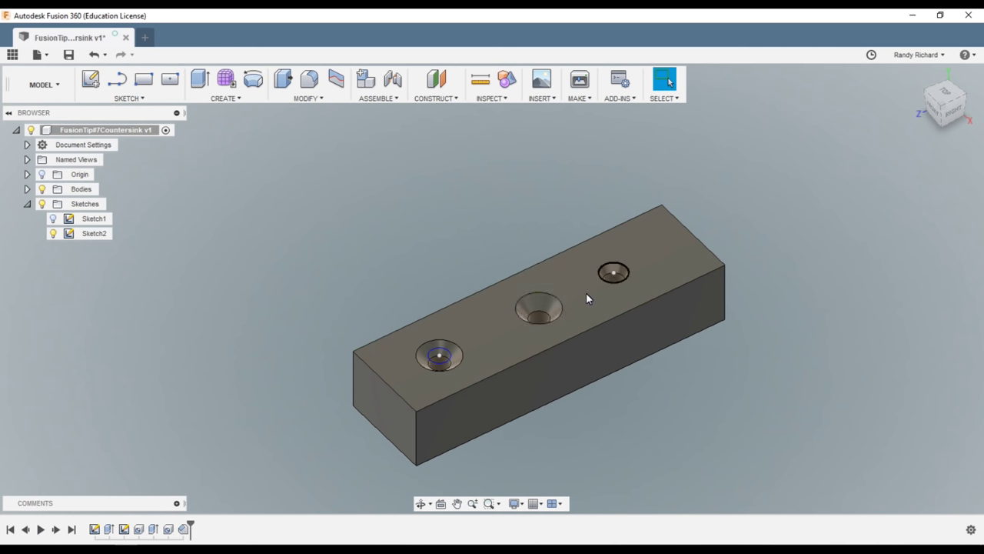
pyautogui.click(944, 114)
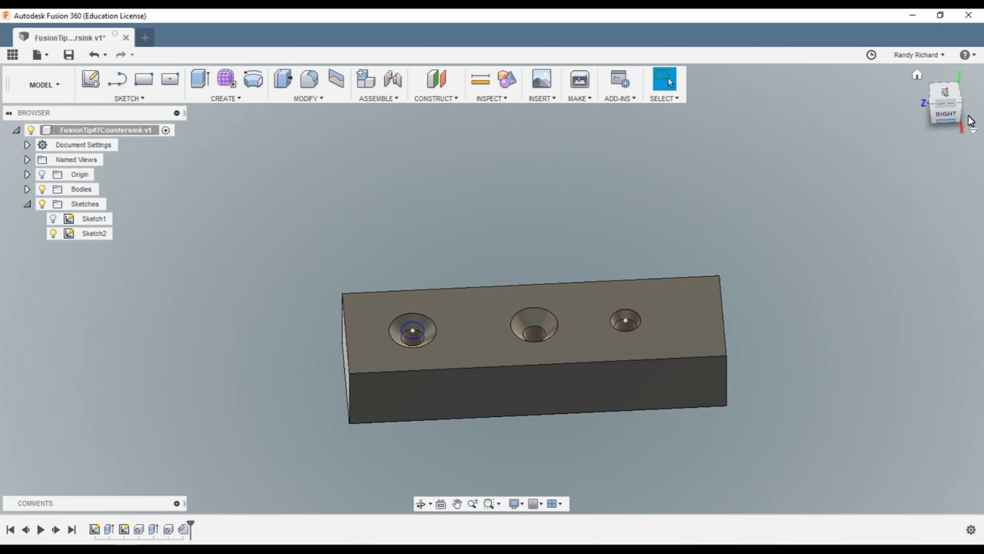
pyautogui.moveTo(969, 116)
pyautogui.mouseDown()
pyautogui.moveTo(922, 103)
pyautogui.moveTo(23, 127)
pyautogui.moveTo(70, 92)
pyautogui.moveTo(4, 99)
pyautogui.moveTo(26, 126)
pyautogui.moveTo(13, 135)
pyautogui.moveTo(17, 103)
pyautogui.moveTo(41, 113)
pyautogui.moveTo(22, 112)
pyautogui.mouseUp()
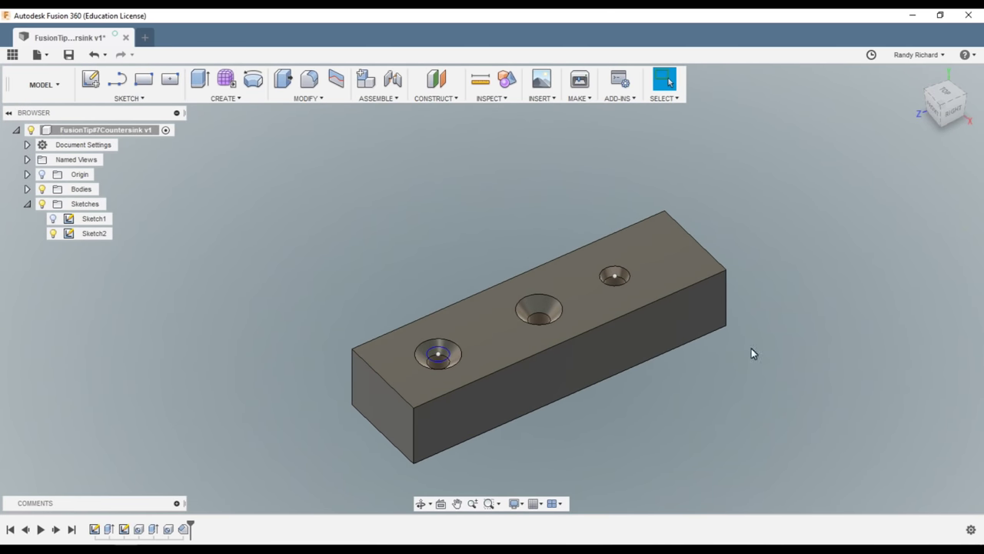
pyautogui.scroll(2, 614, 431)
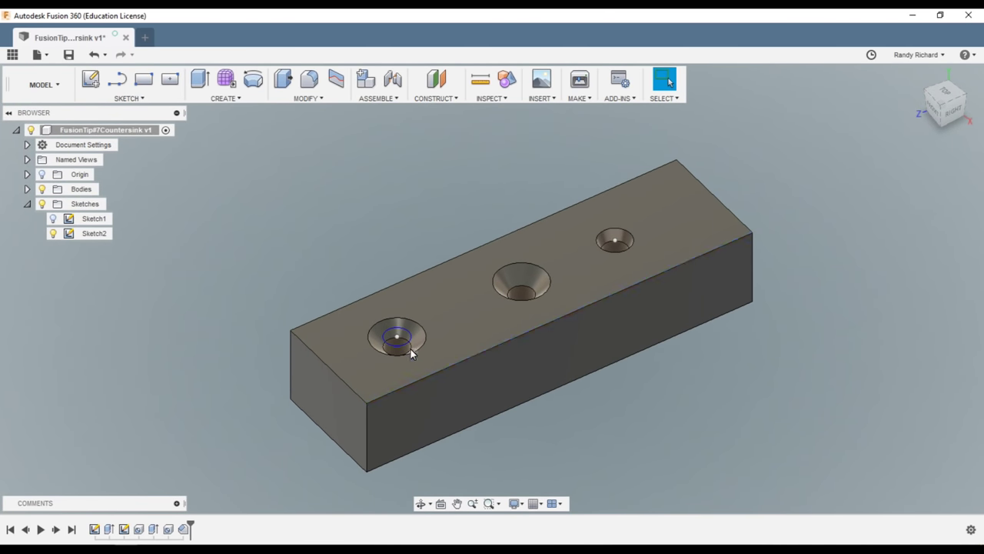